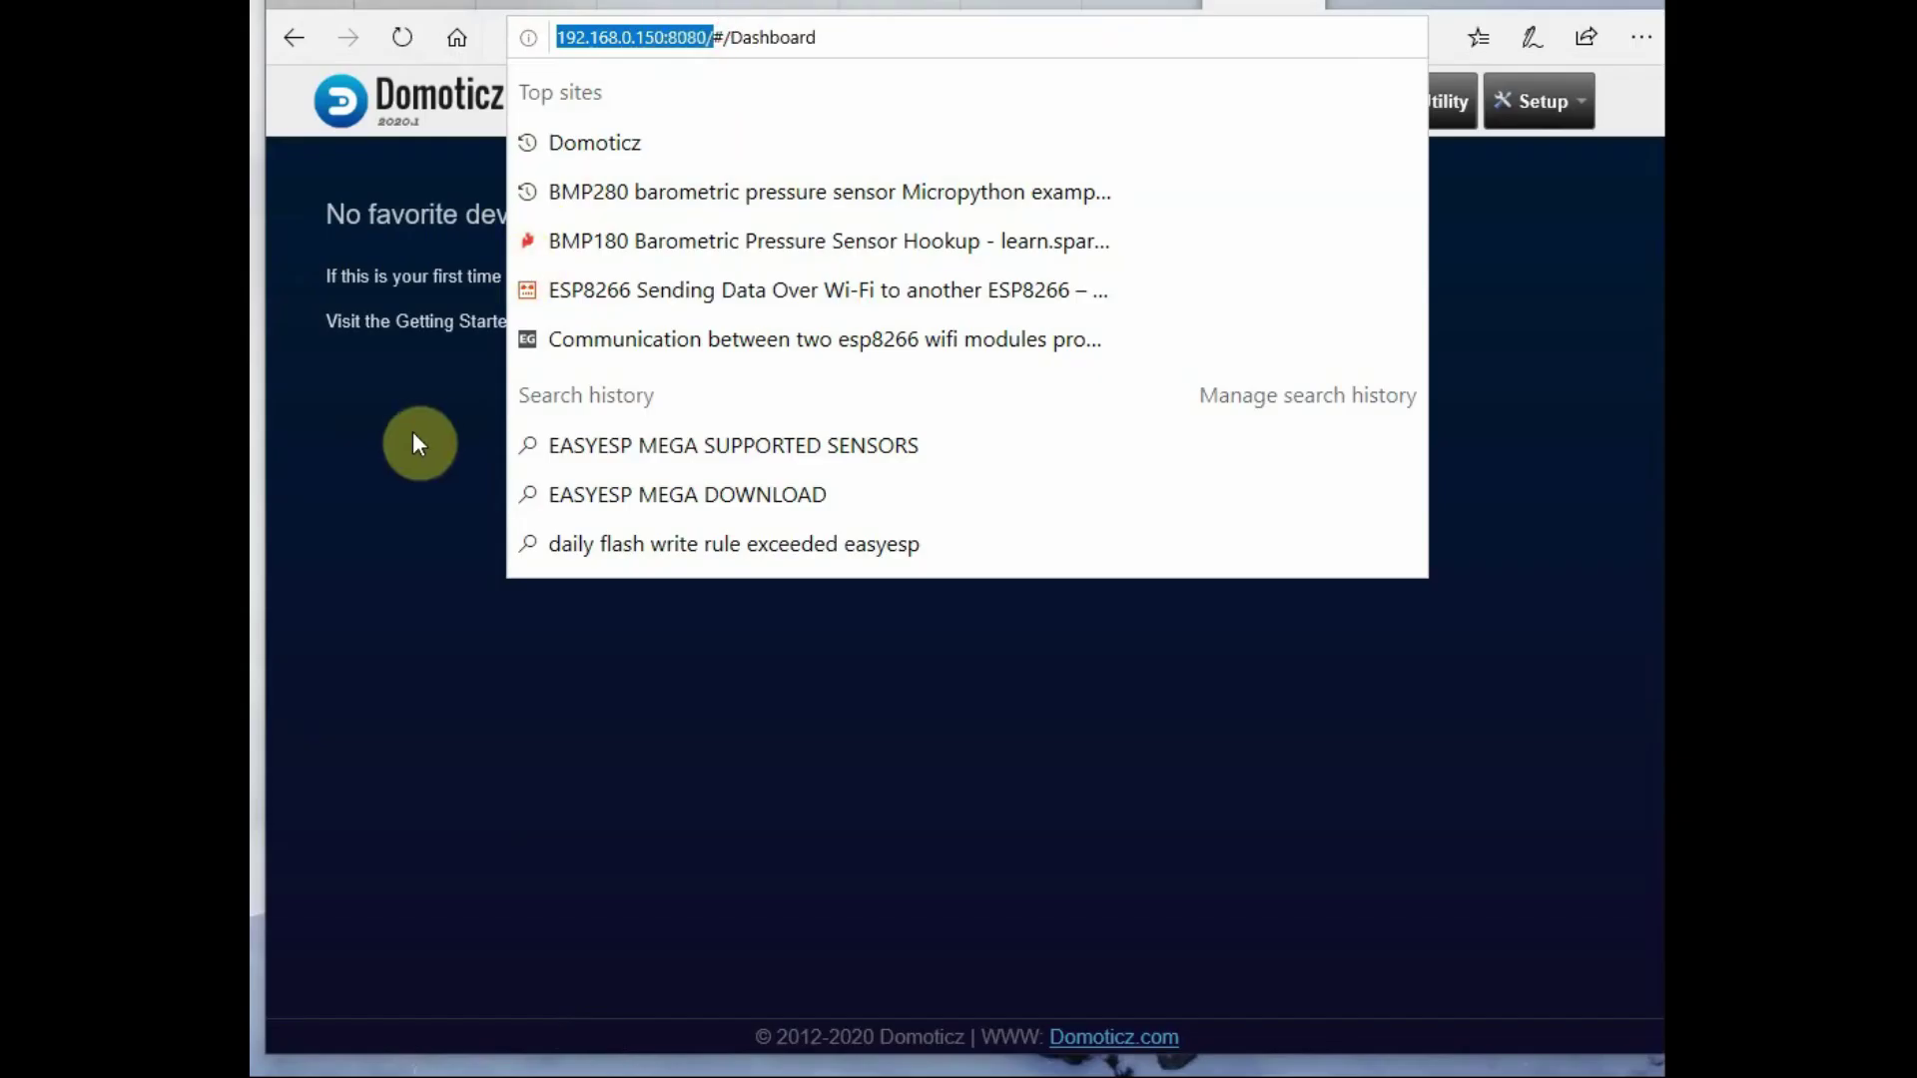
- Go to the Domoticz Setup > Hardware page
{"action": "left_click", "coordinate": [415, 438]}
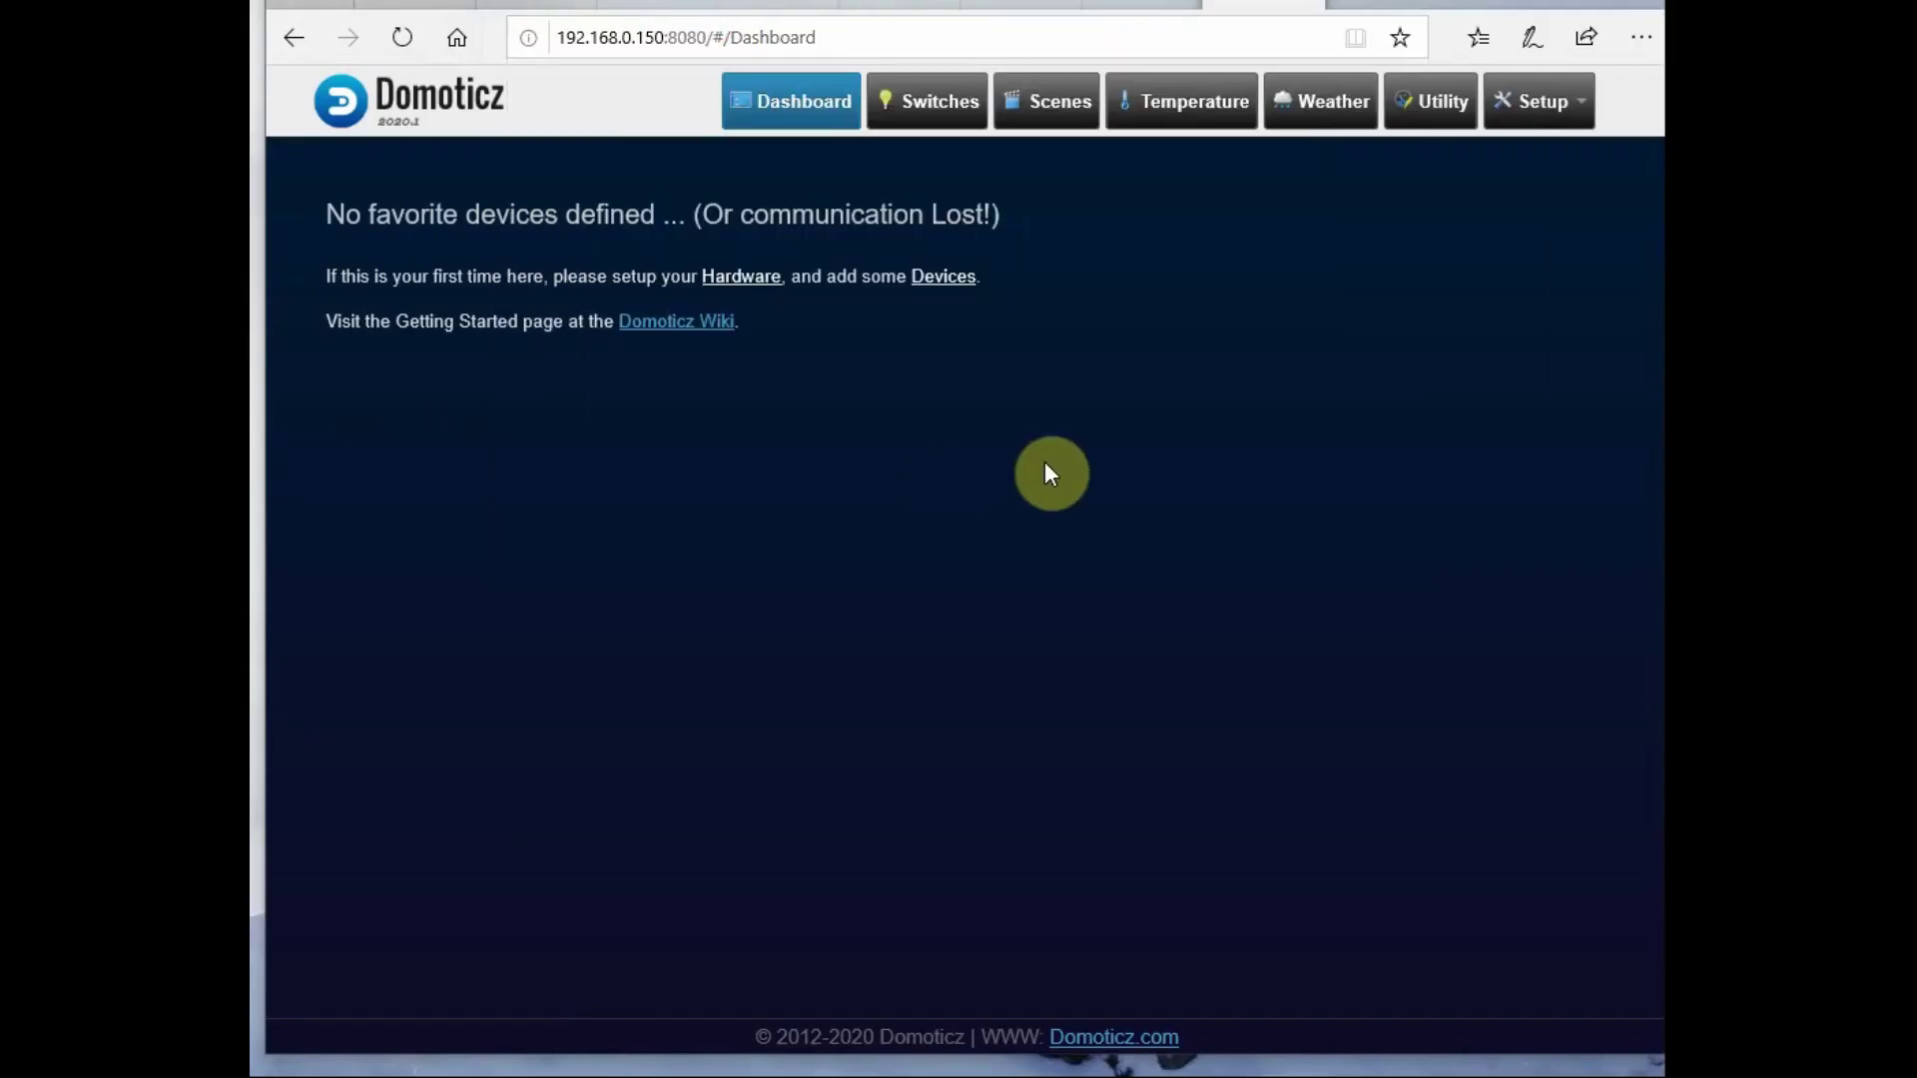
{"action": "left_click", "coordinate": [1576, 105]}
{"action": "left_click", "coordinate": [1493, 168]}
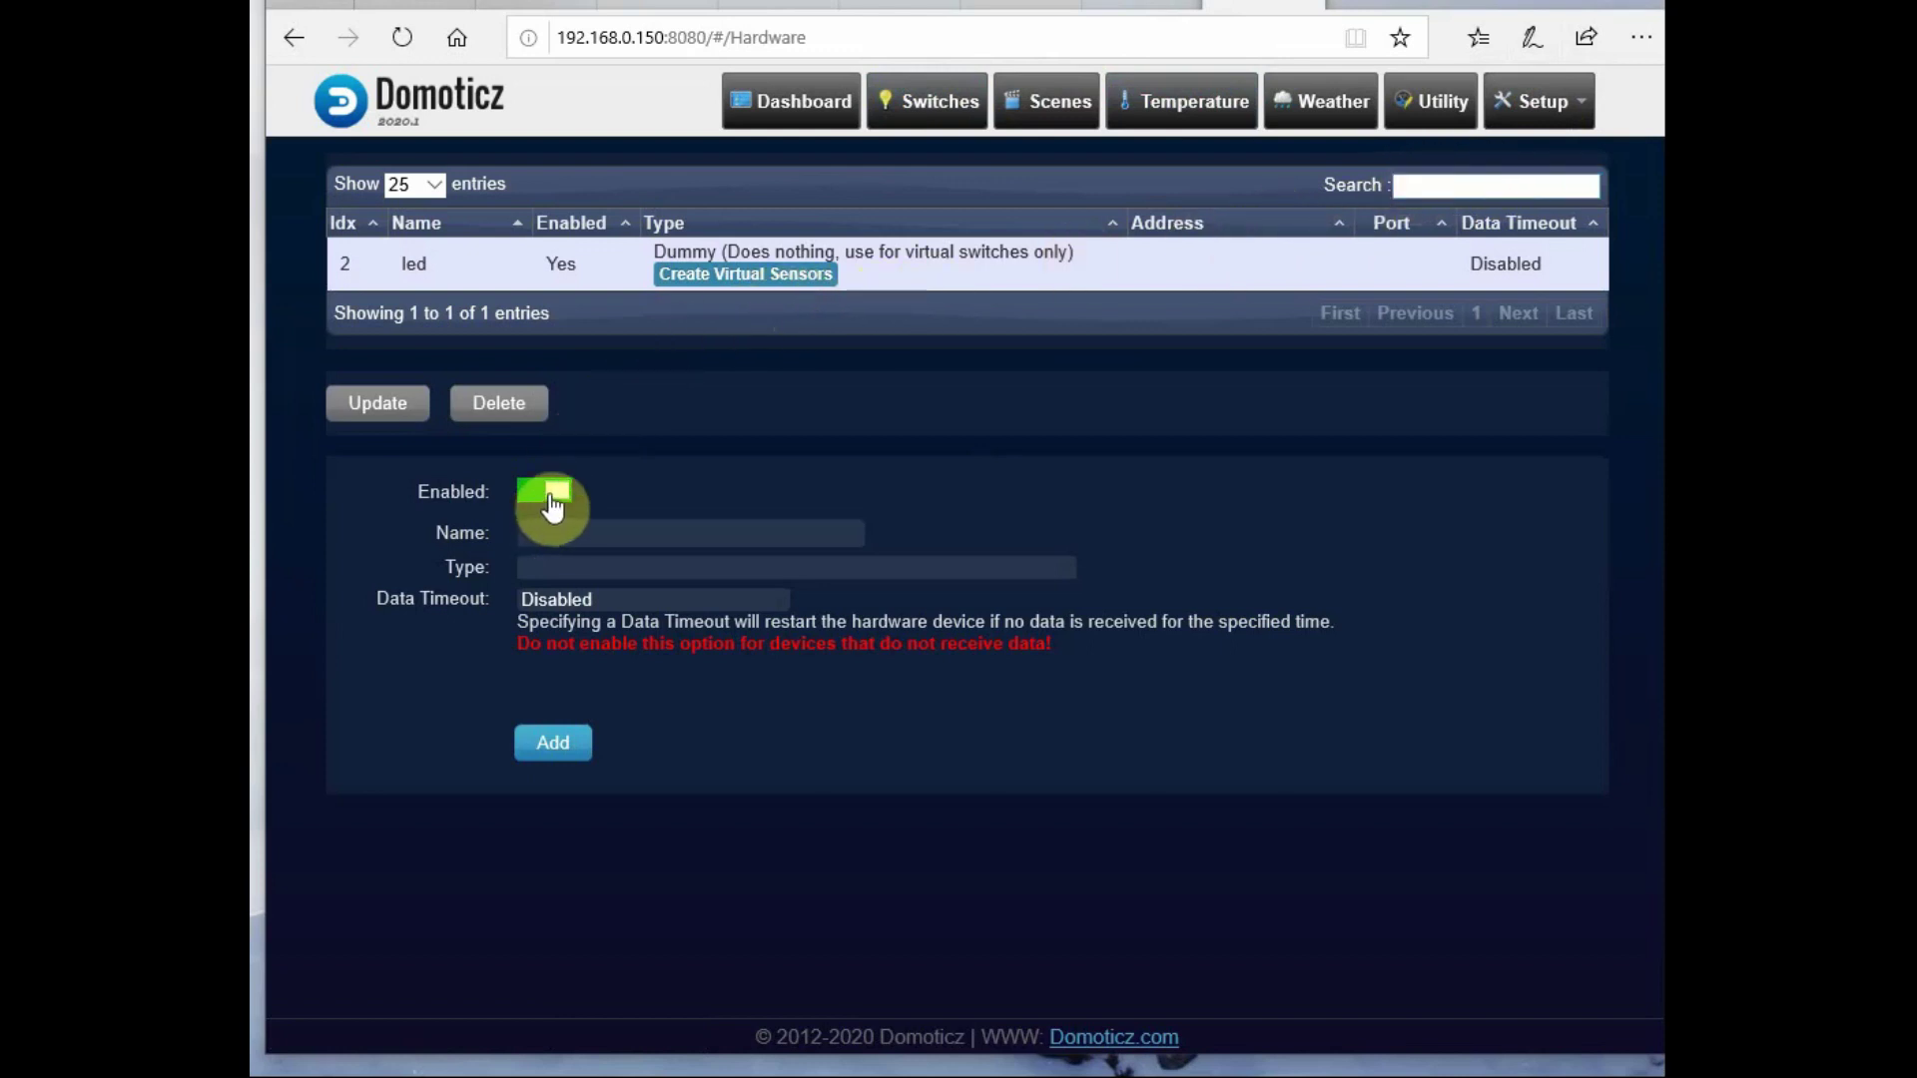
- Add a Dummy hardware entry named dht11
{"action": "left_click", "coordinate": [556, 539]}
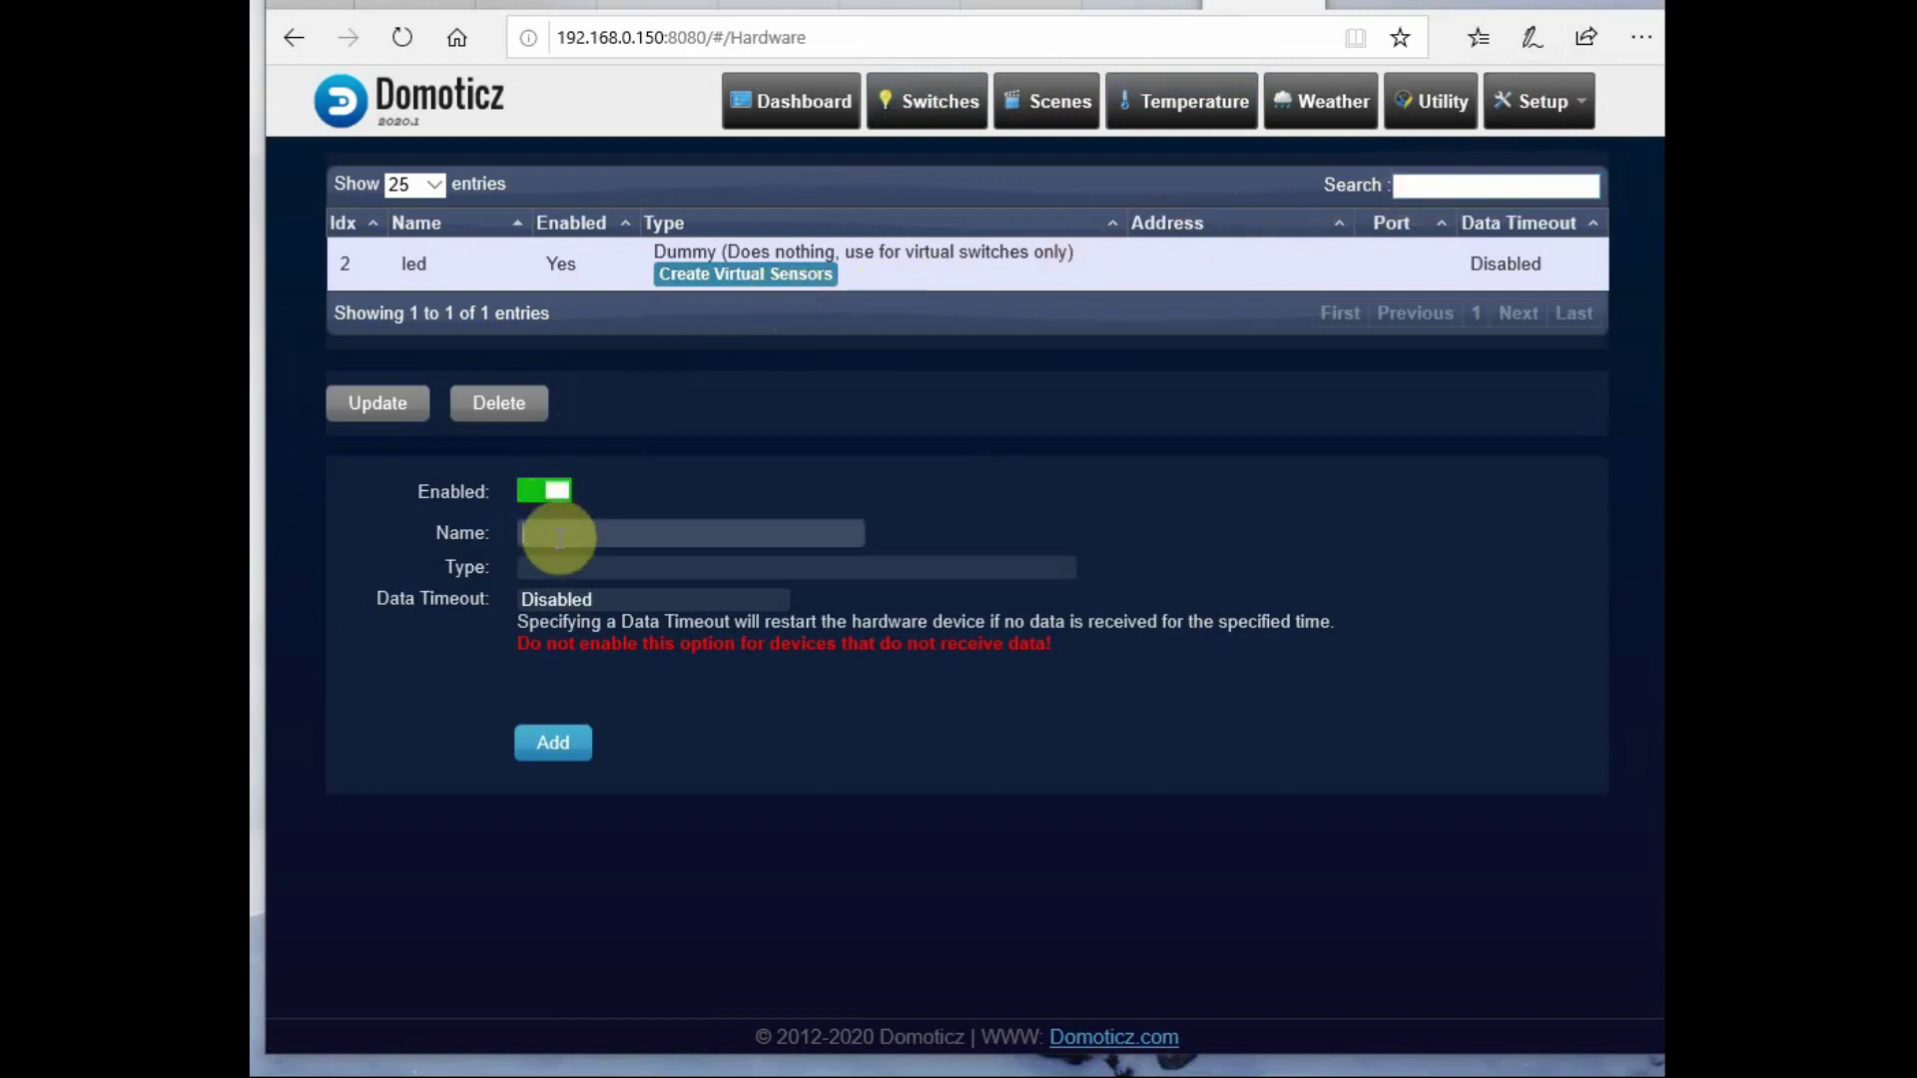
{"action": "type", "text": "dht11"}
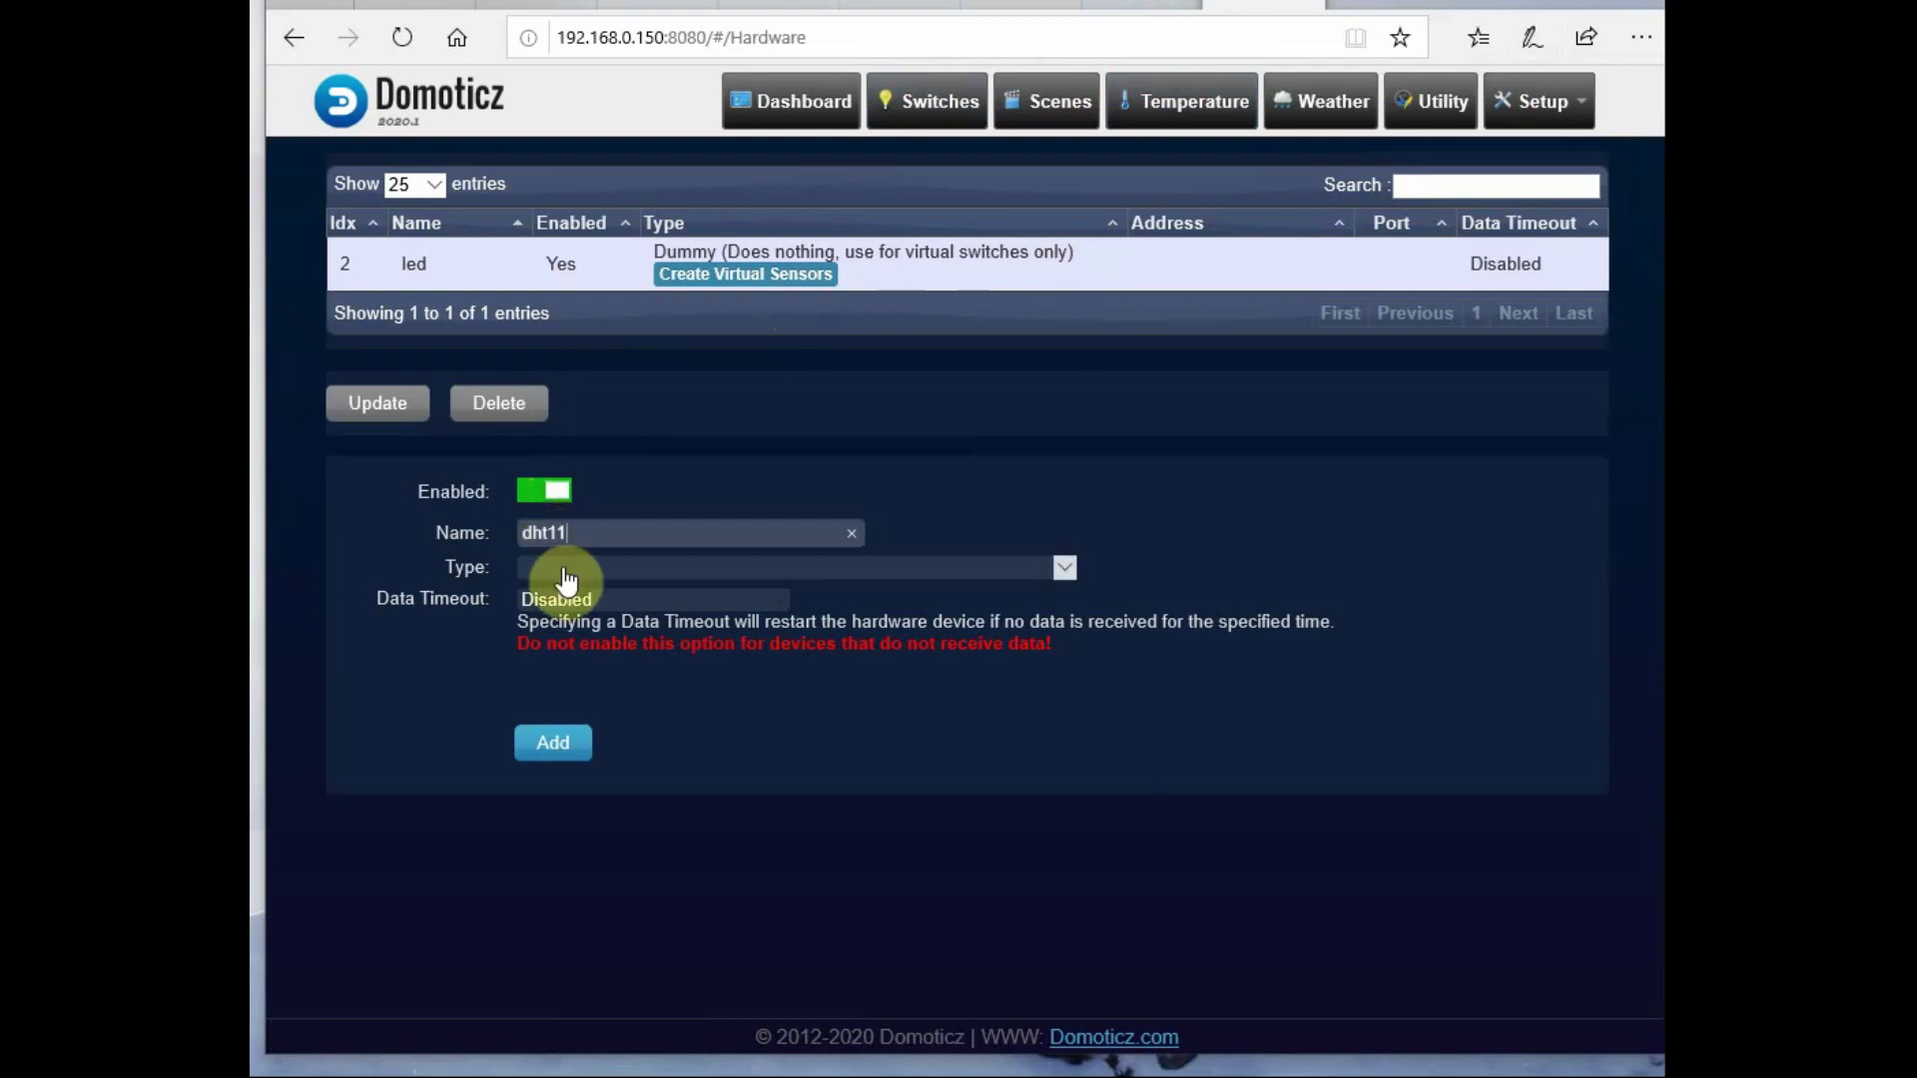
{"action": "left_click", "coordinate": [563, 575]}
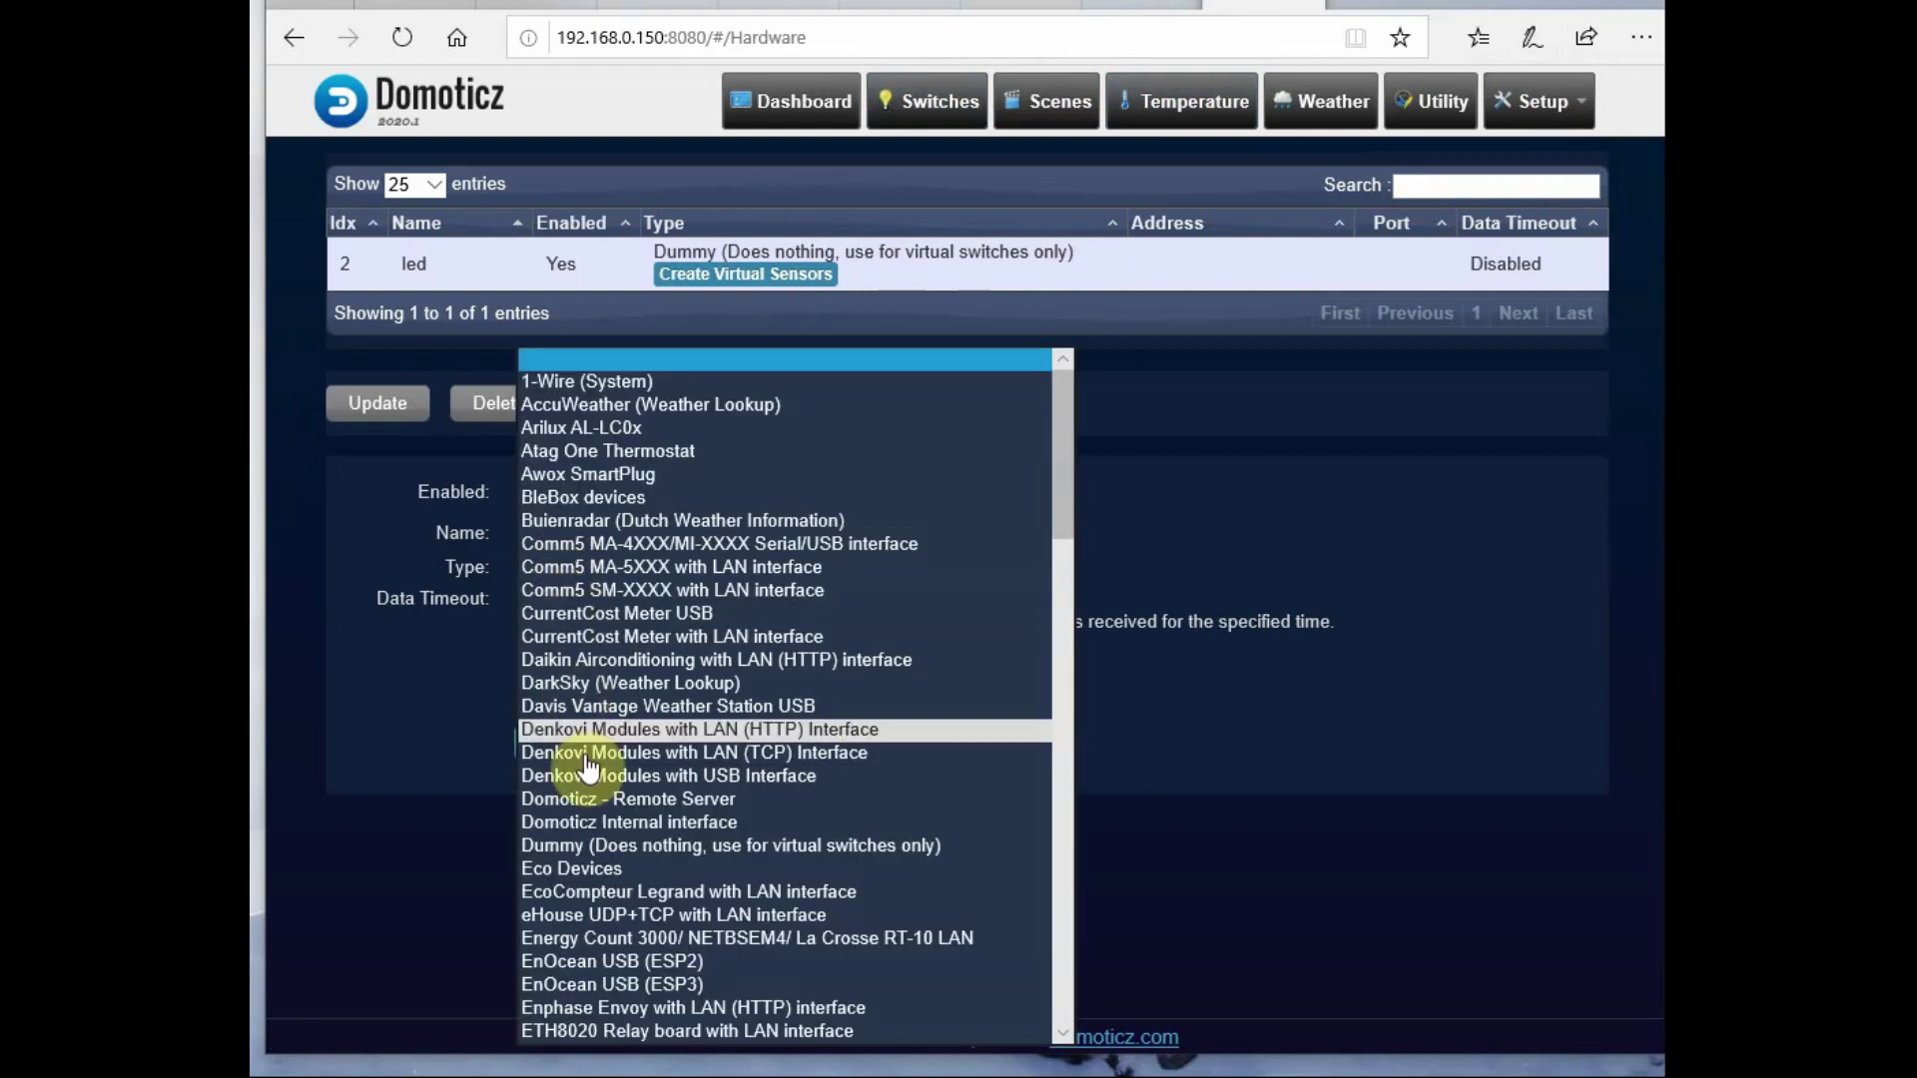
{"action": "left_click", "coordinate": [612, 847]}
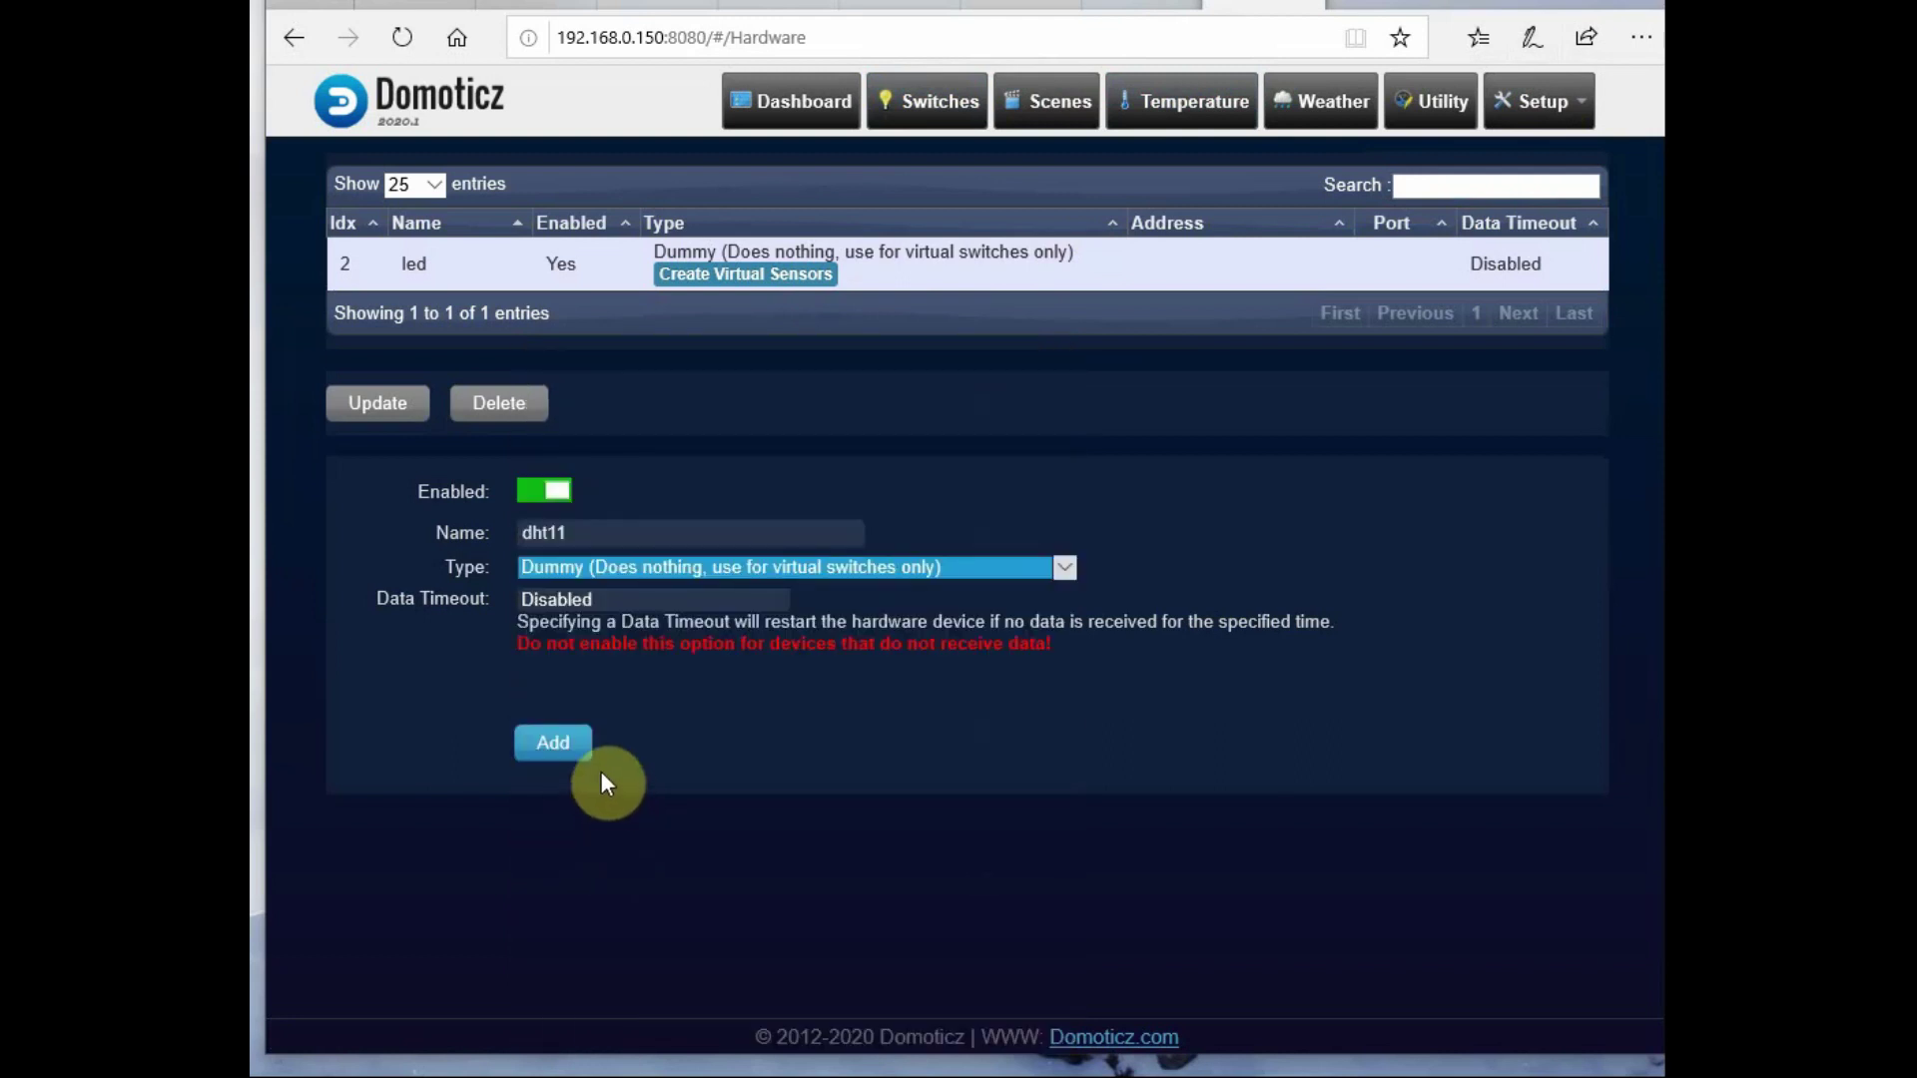
{"action": "left_click", "coordinate": [552, 743]}
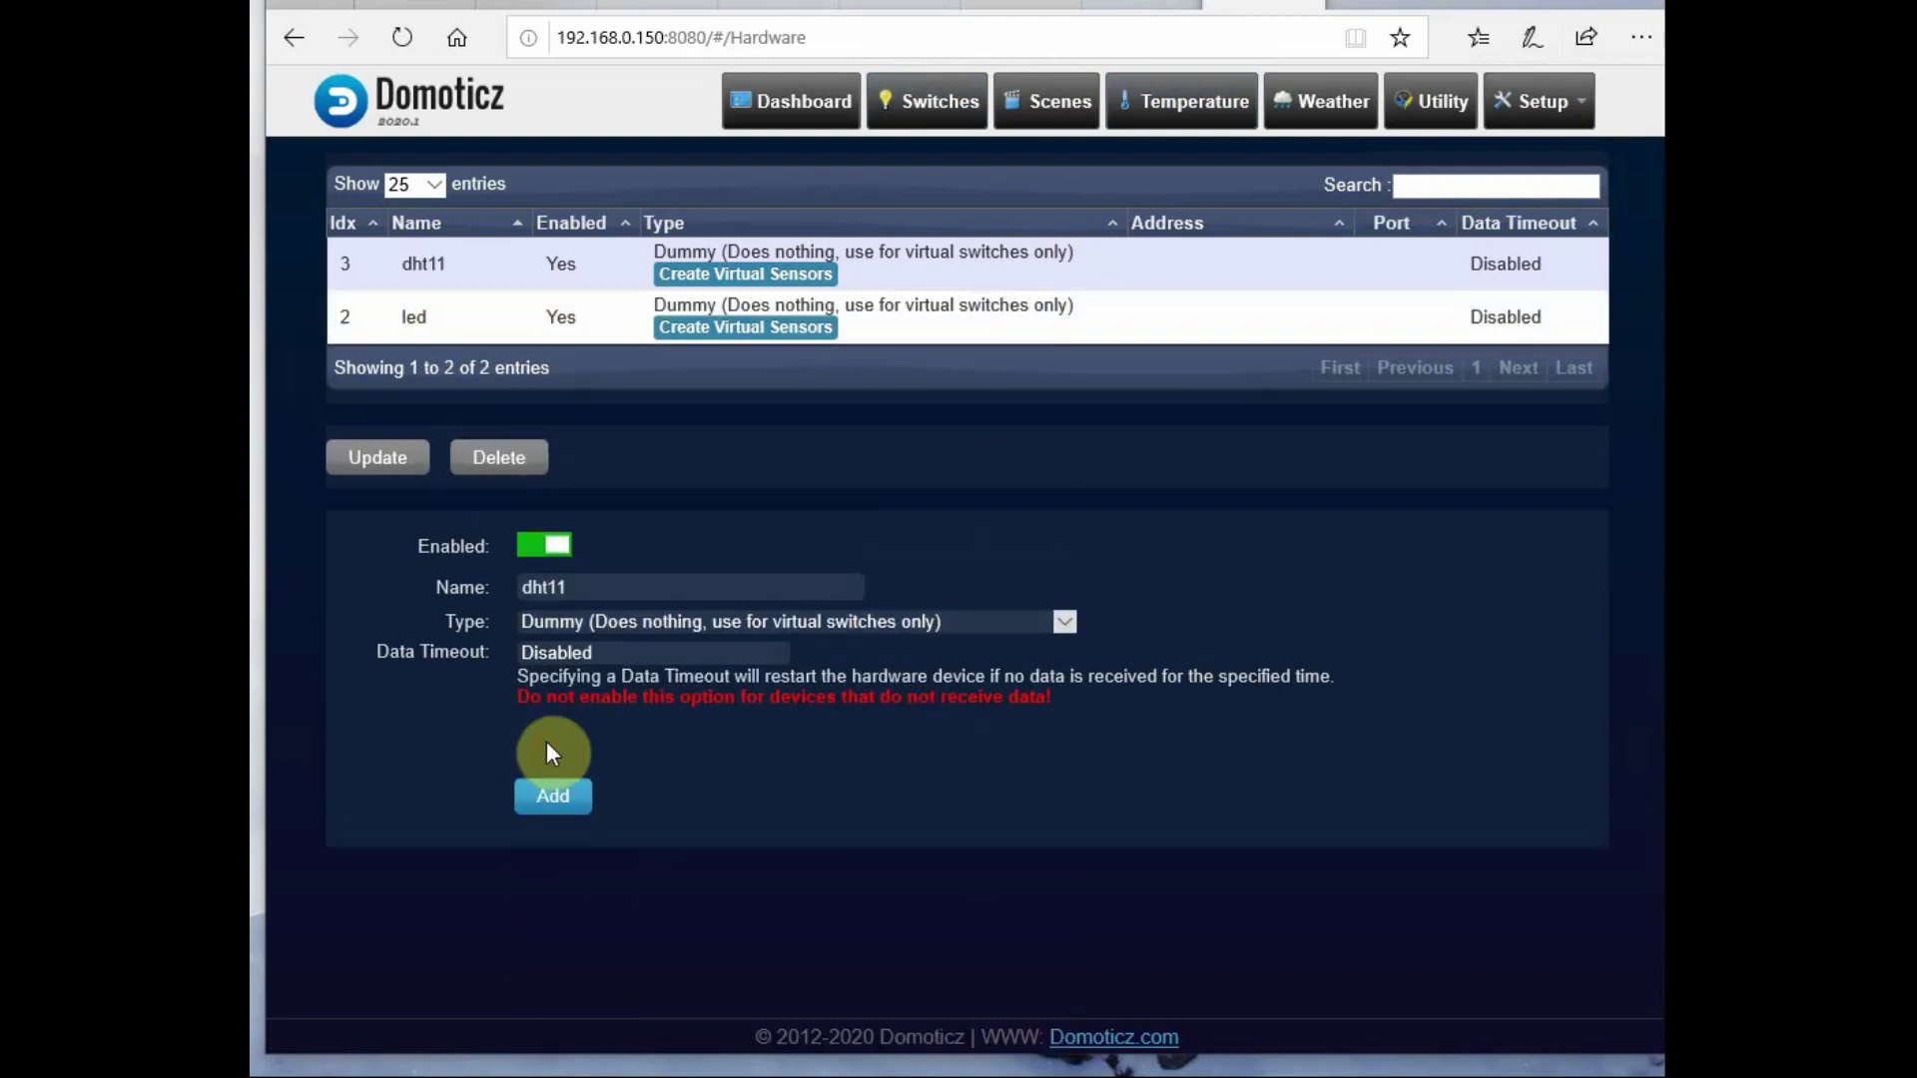
- Create a Temp+Hum virtual sensor named dht11 on the dht11 dummy hardware
{"action": "left_click", "coordinate": [748, 328]}
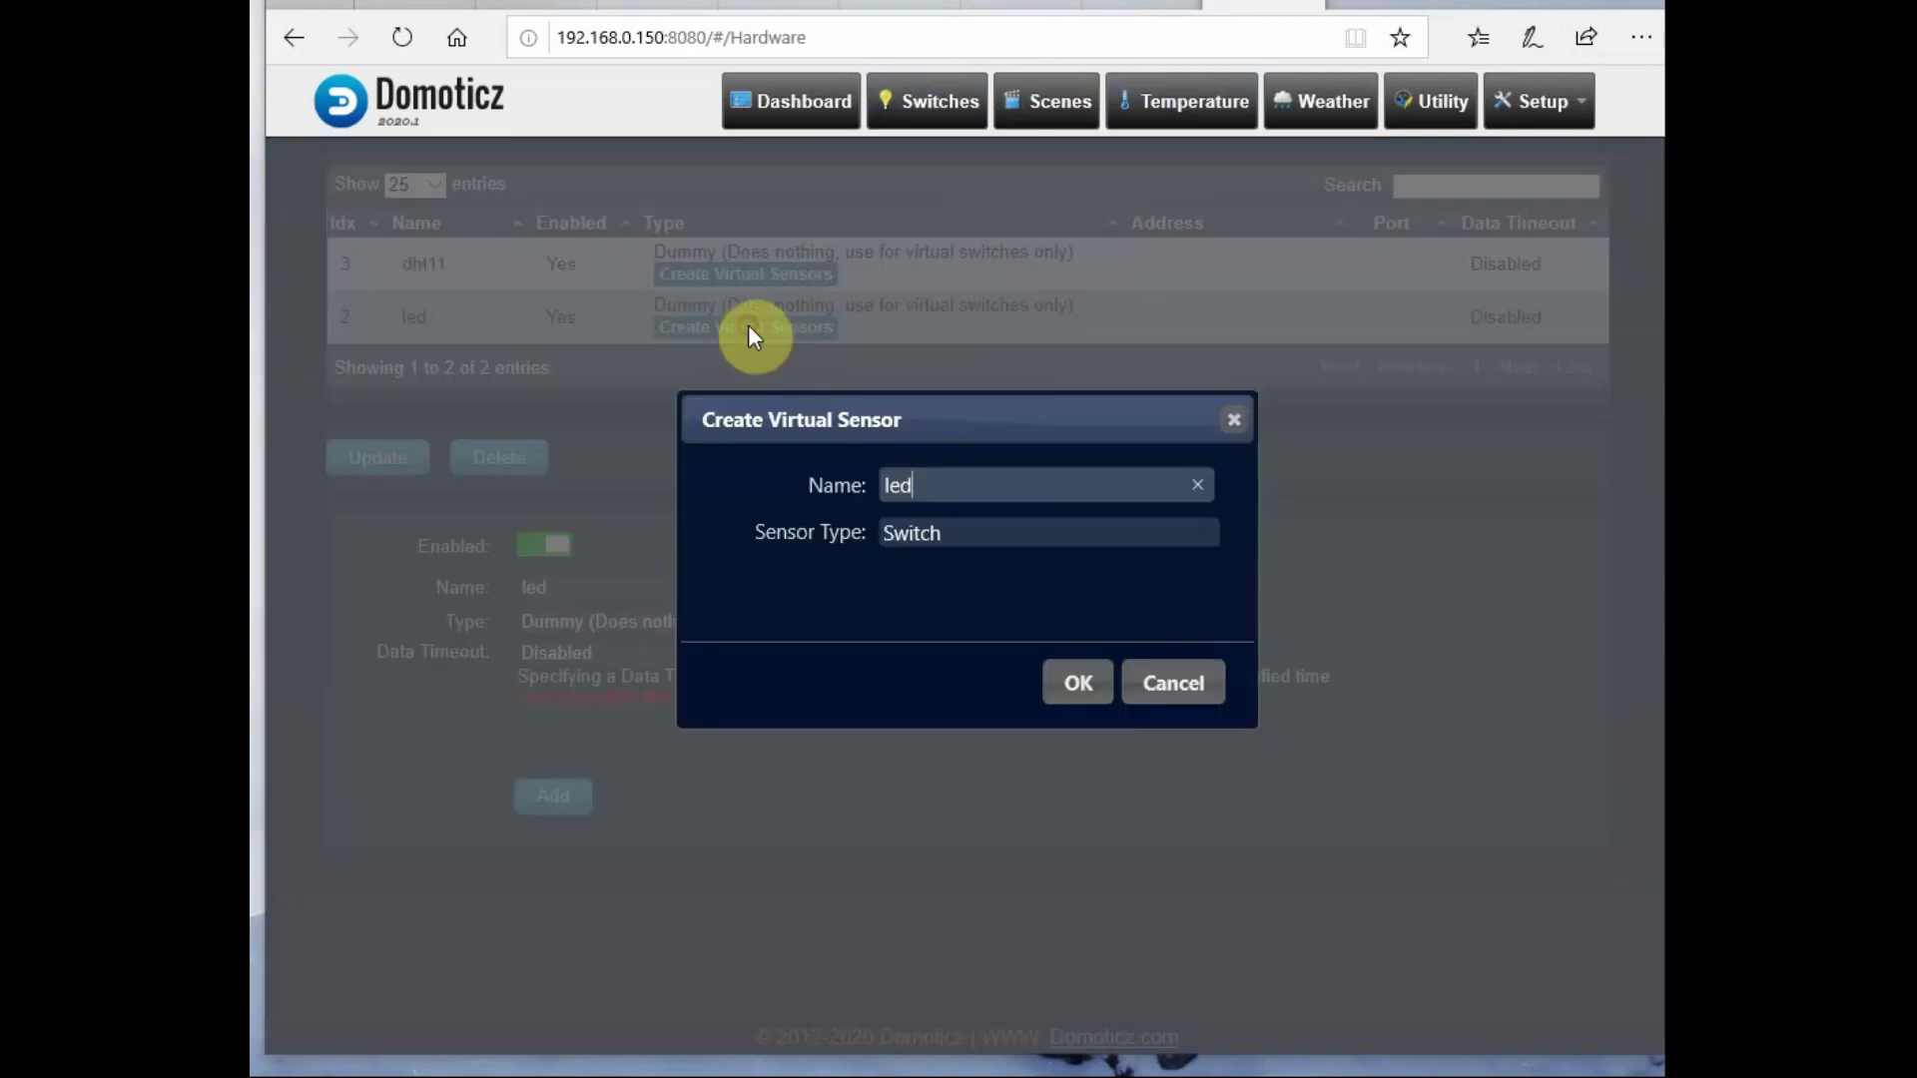
{"action": "left_click_drag", "start_coordinate": [1174, 486], "coordinate": [834, 478]}
{"action": "type", "text": "dht11"}
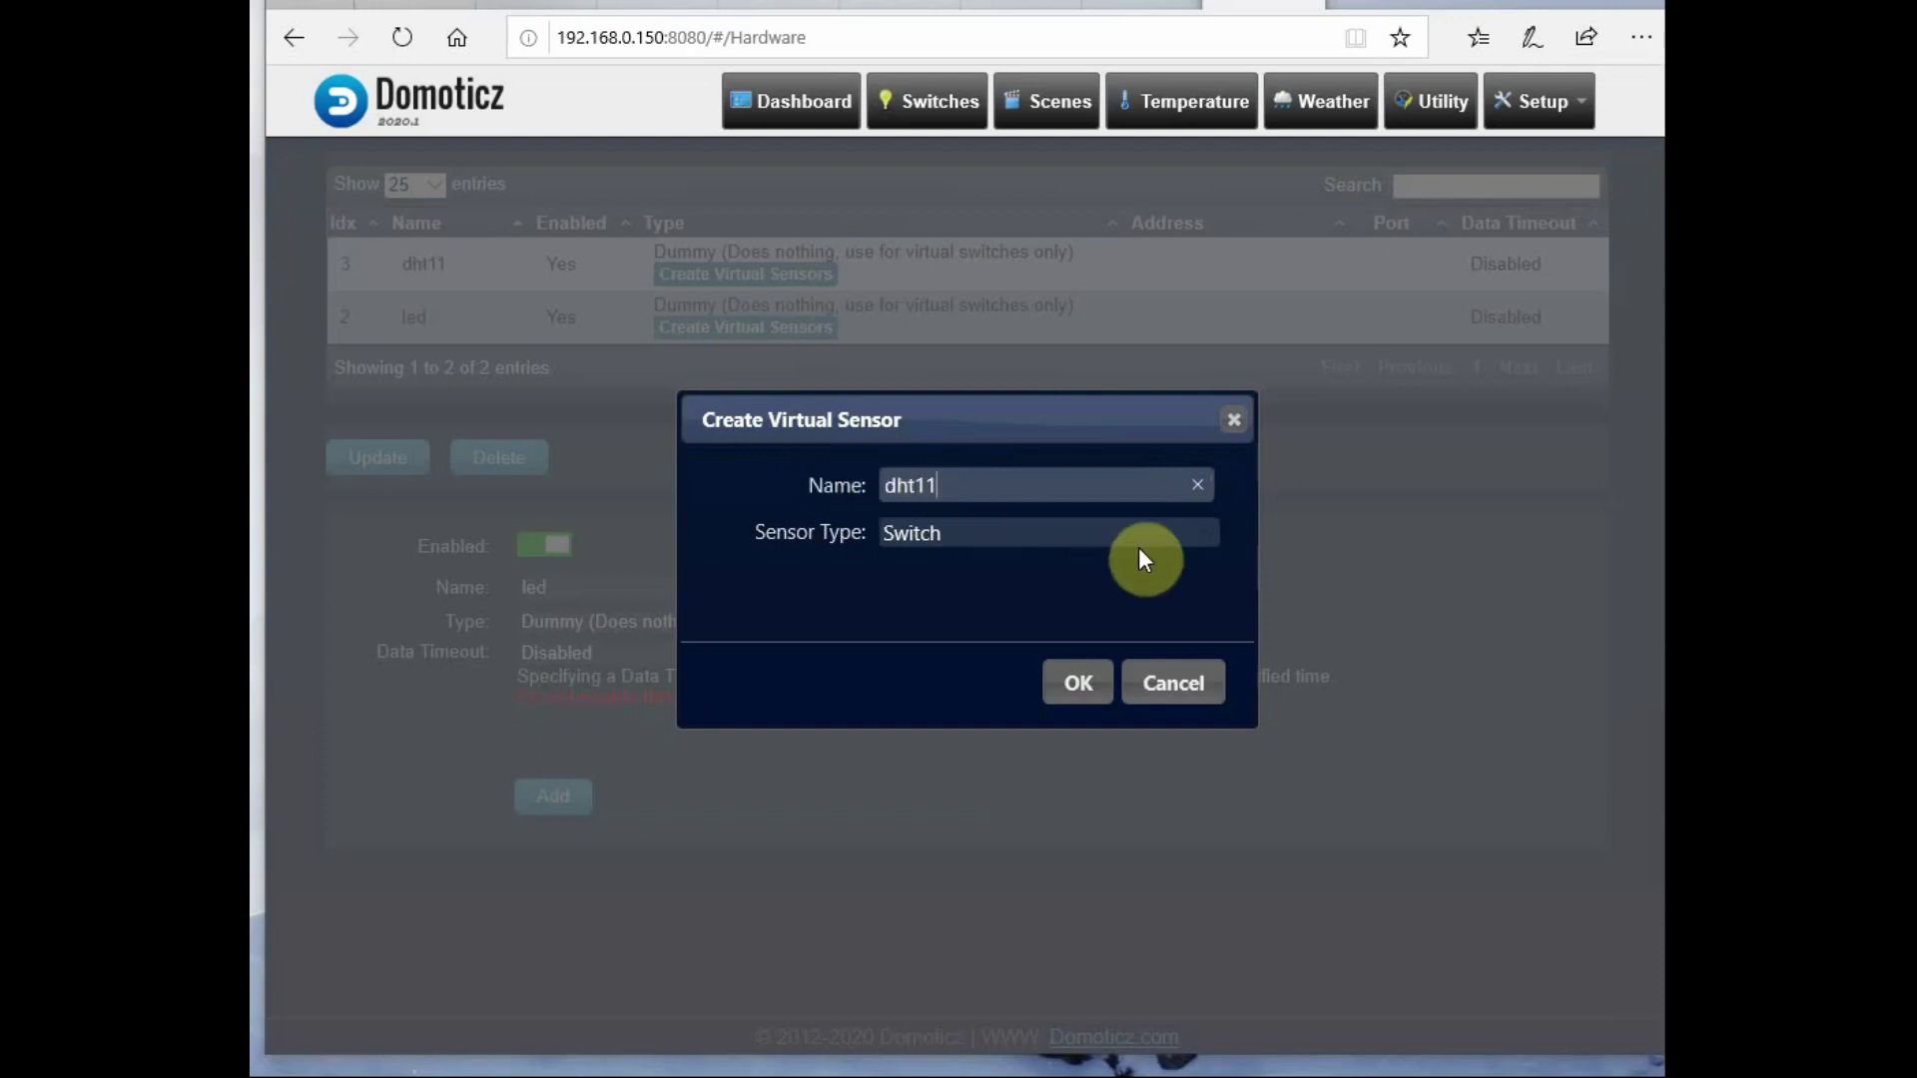
{"action": "left_click", "coordinate": [1208, 540]}
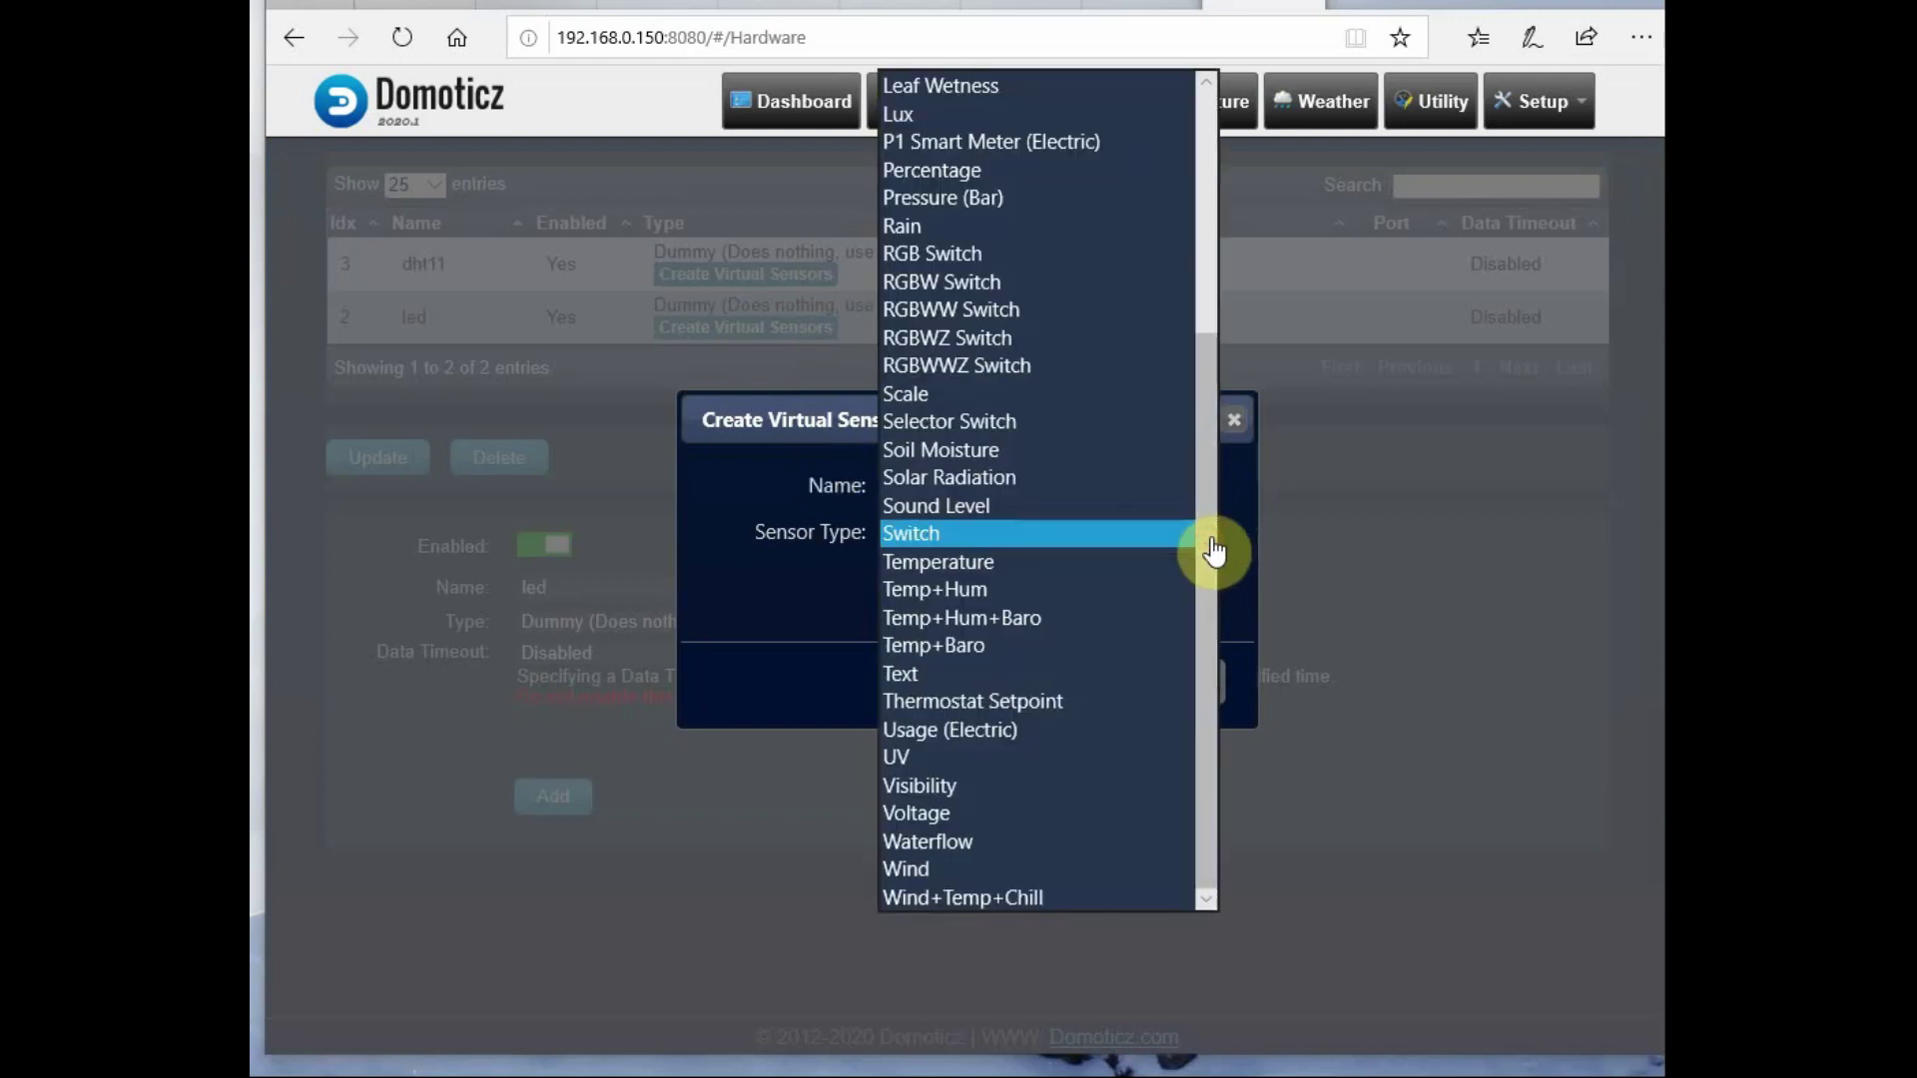
{"action": "left_click", "coordinate": [1012, 592]}
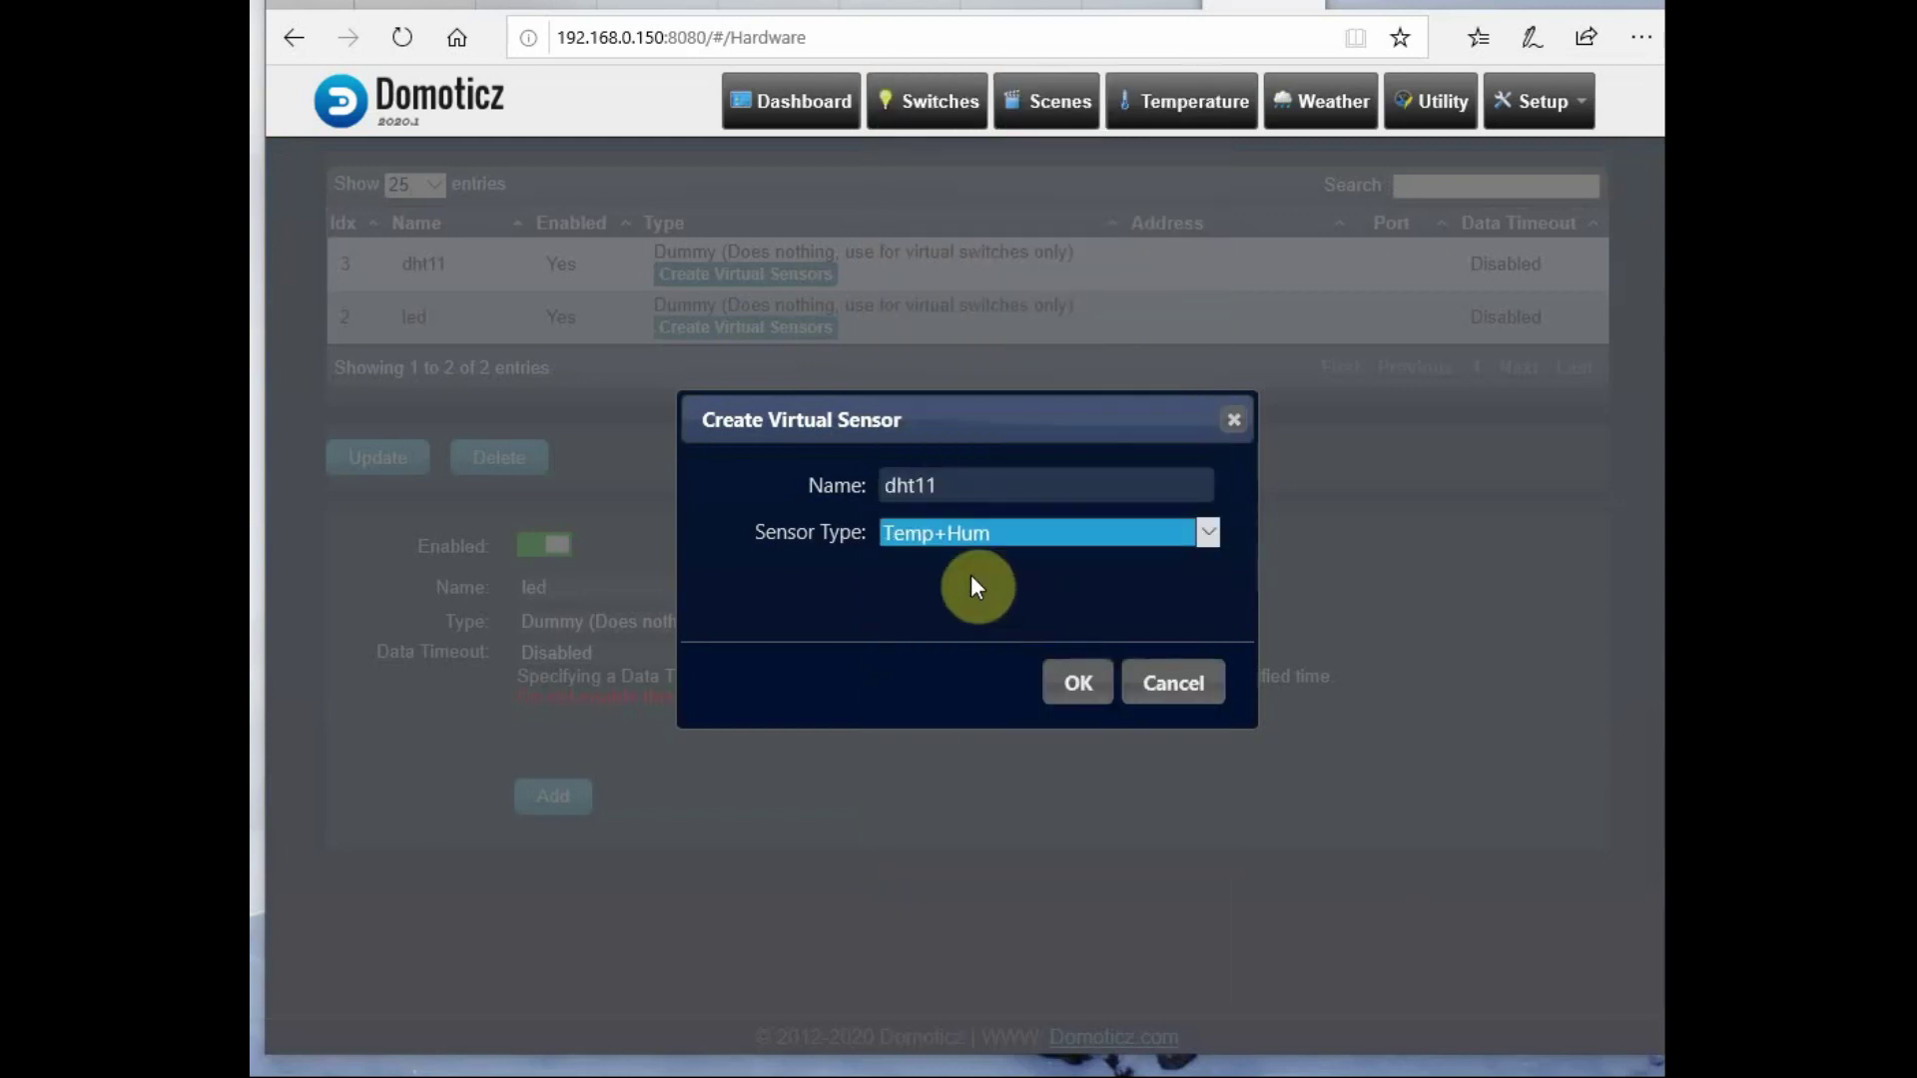
{"action": "left_click", "coordinate": [1078, 683]}
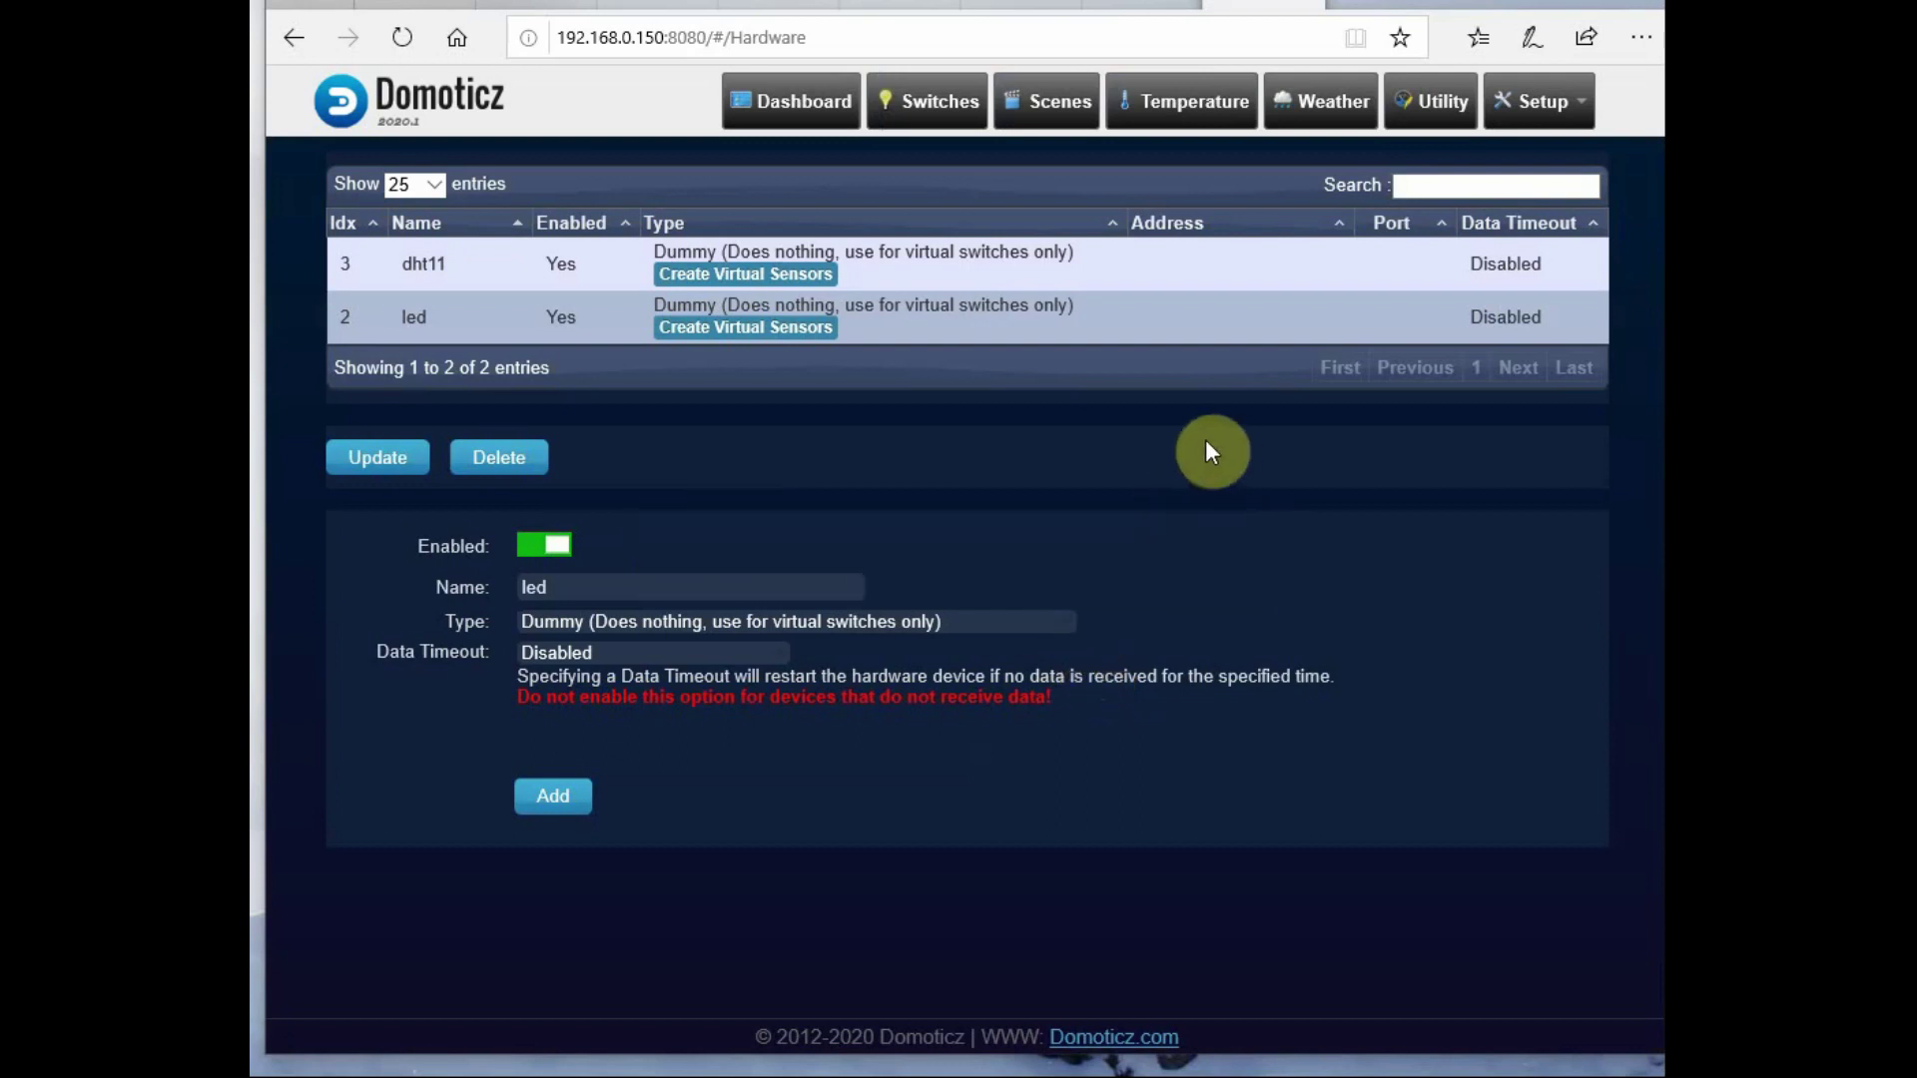
- Check the dht11 sensor on the Temperature page, leaving its settings unchanged
{"action": "left_click", "coordinate": [935, 102]}
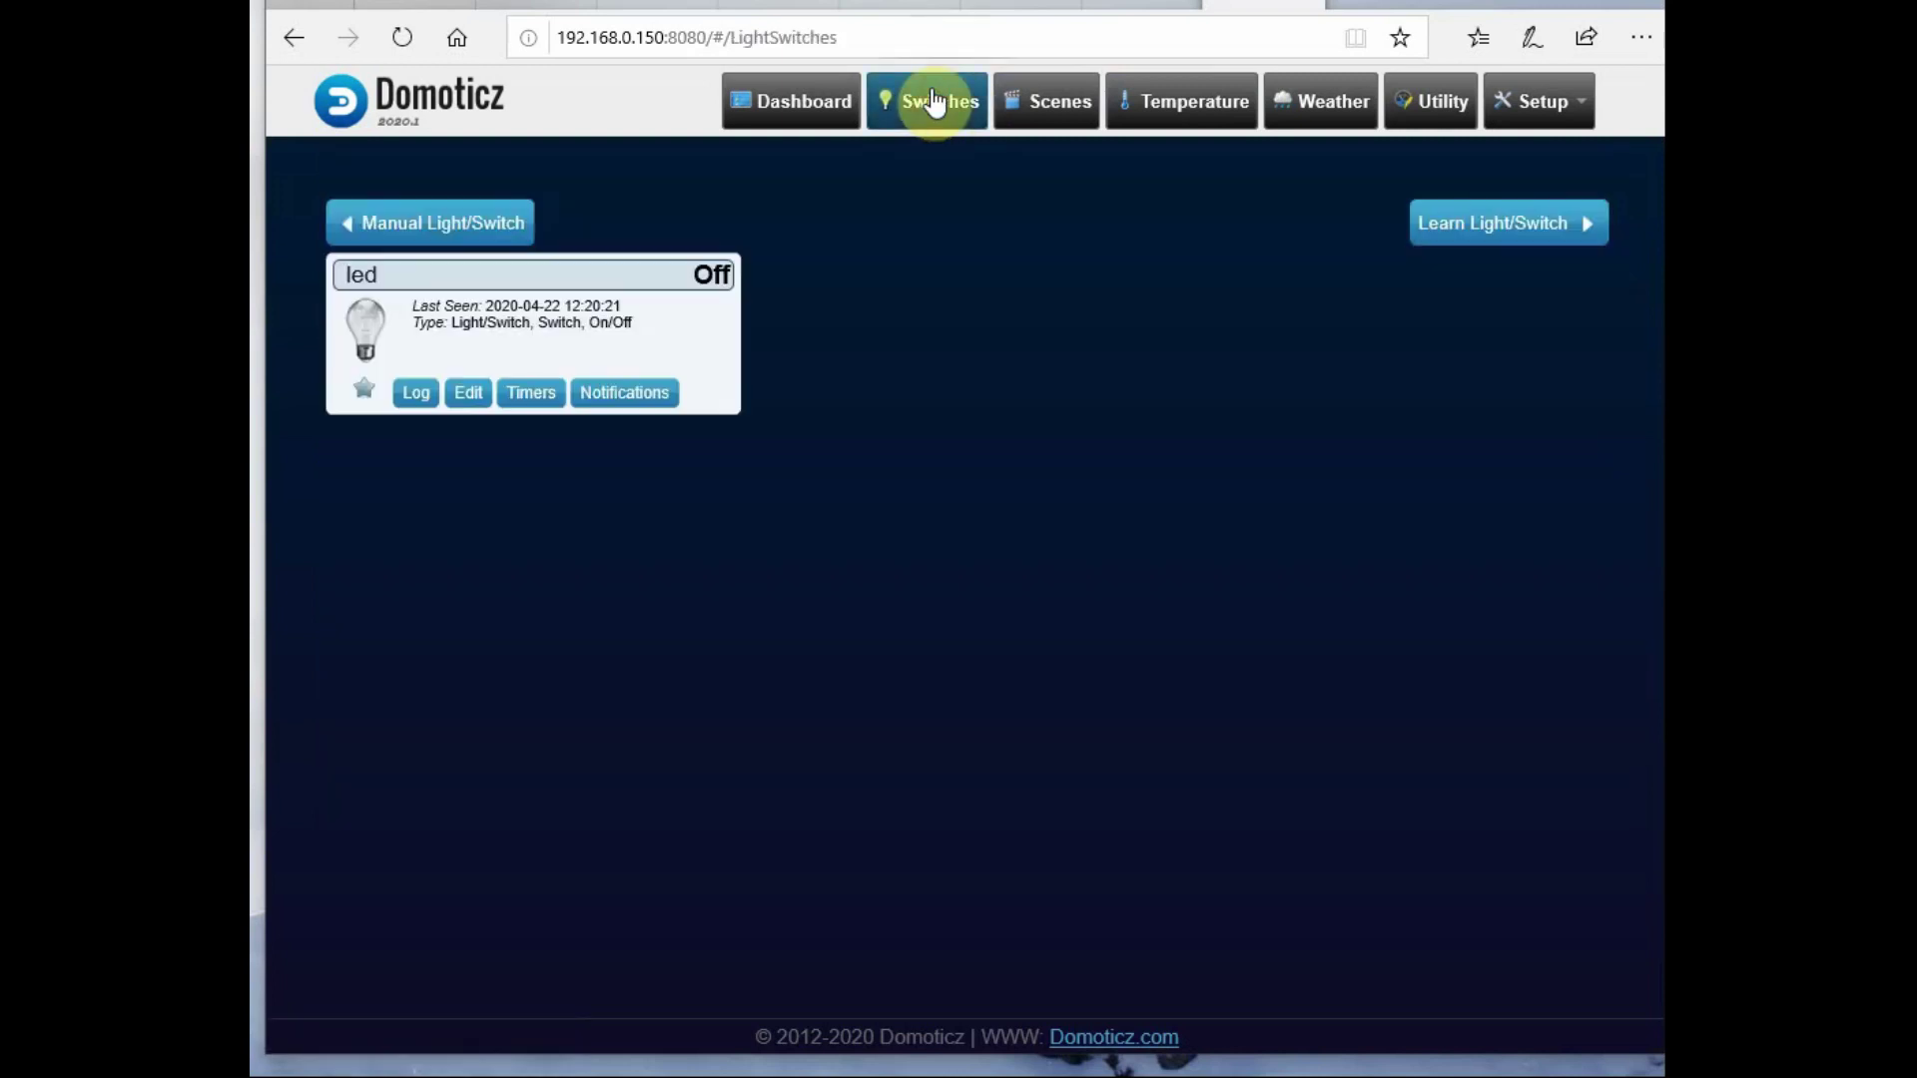
{"action": "left_click", "coordinate": [1183, 105]}
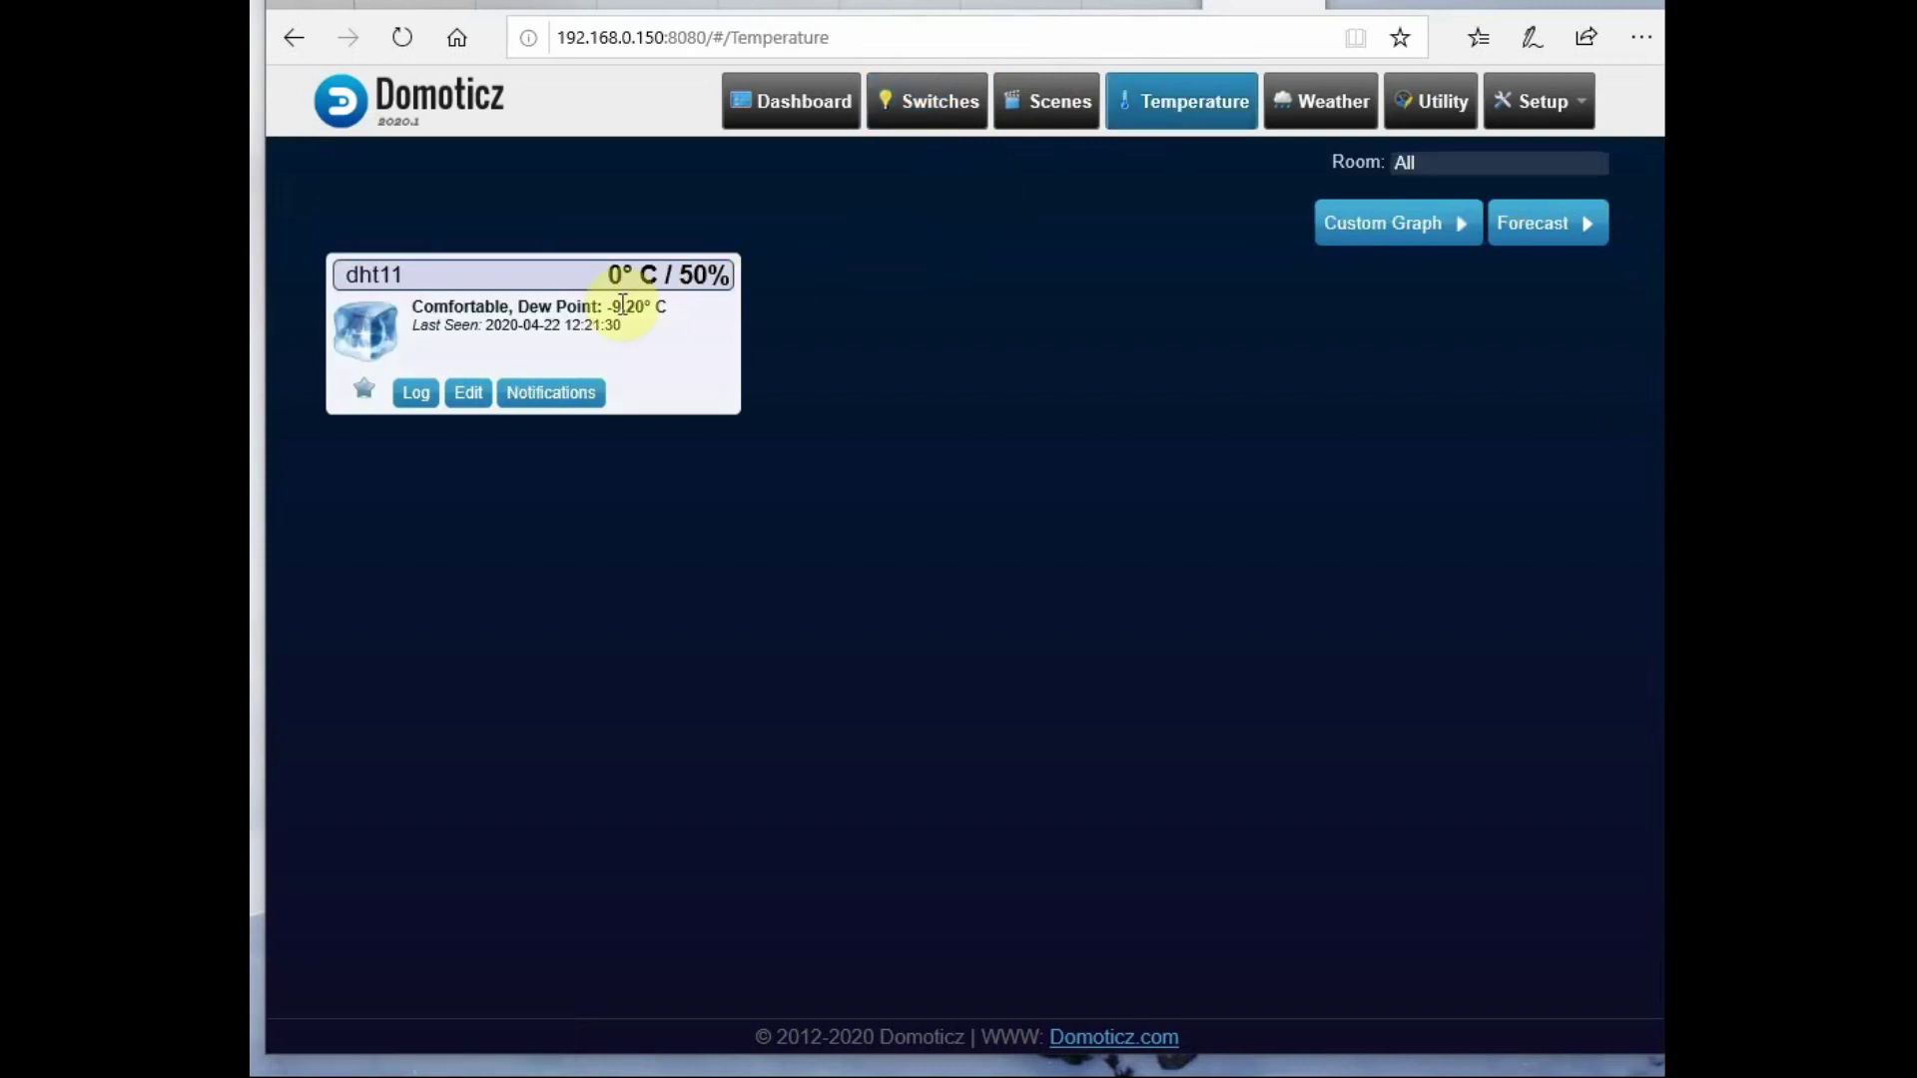
{"action": "left_click", "coordinate": [467, 394]}
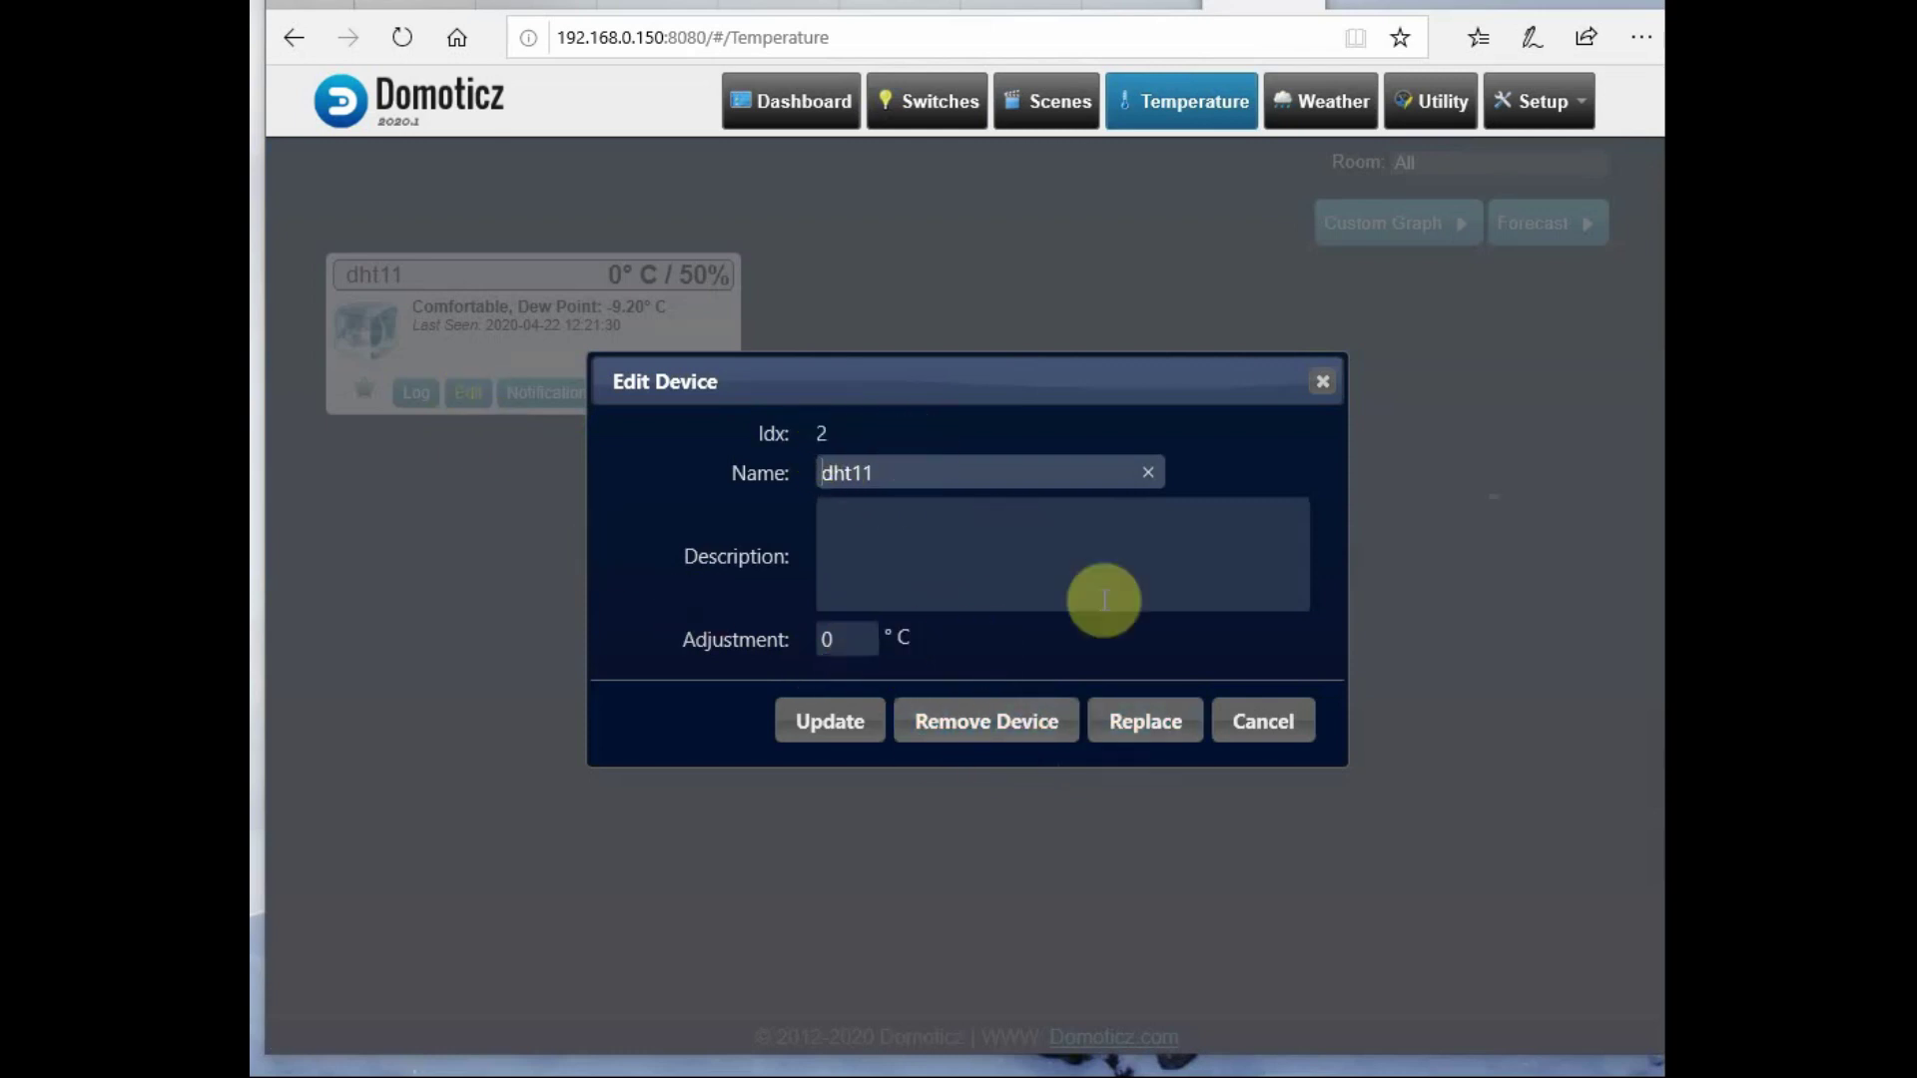
{"action": "left_click", "coordinate": [1266, 722]}
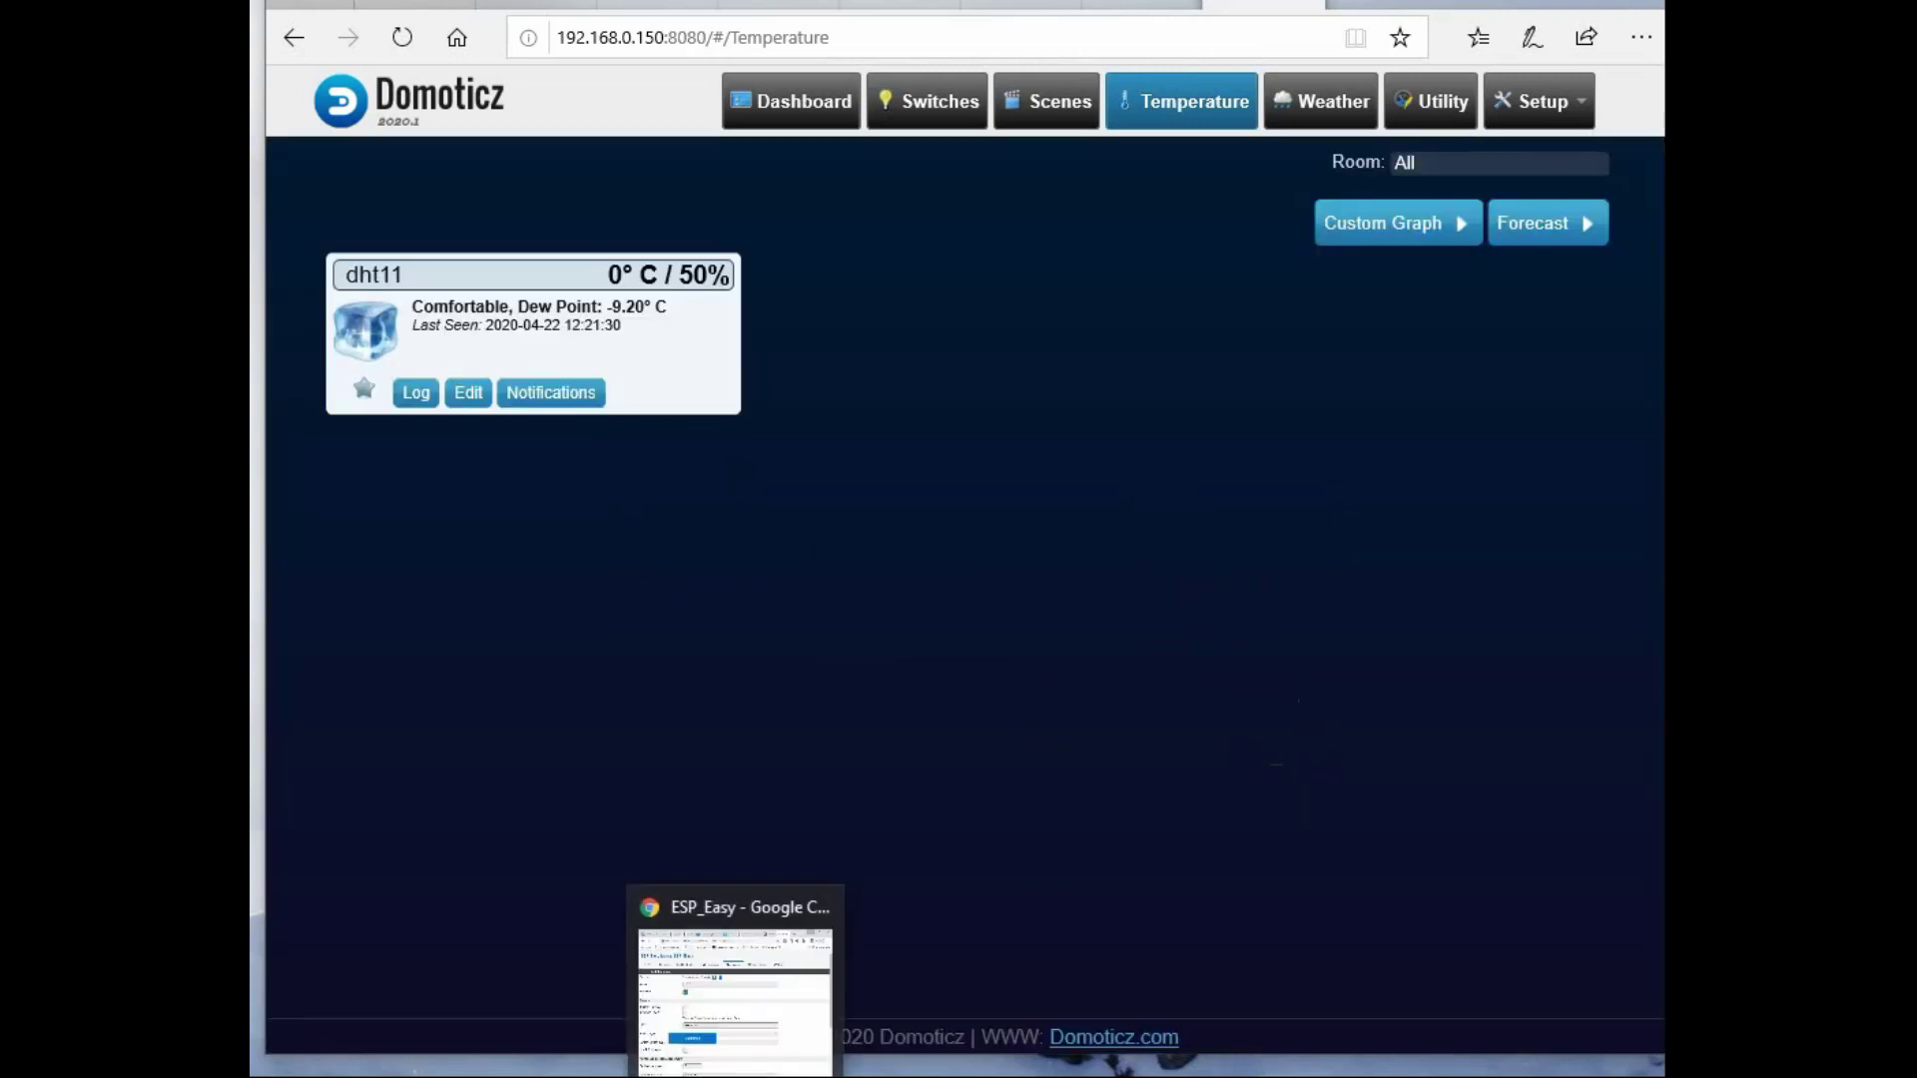
- In ESP Easy, set up a second controller with the Domoticz HTTP protocol
{"action": "left_click", "coordinate": [734, 981]}
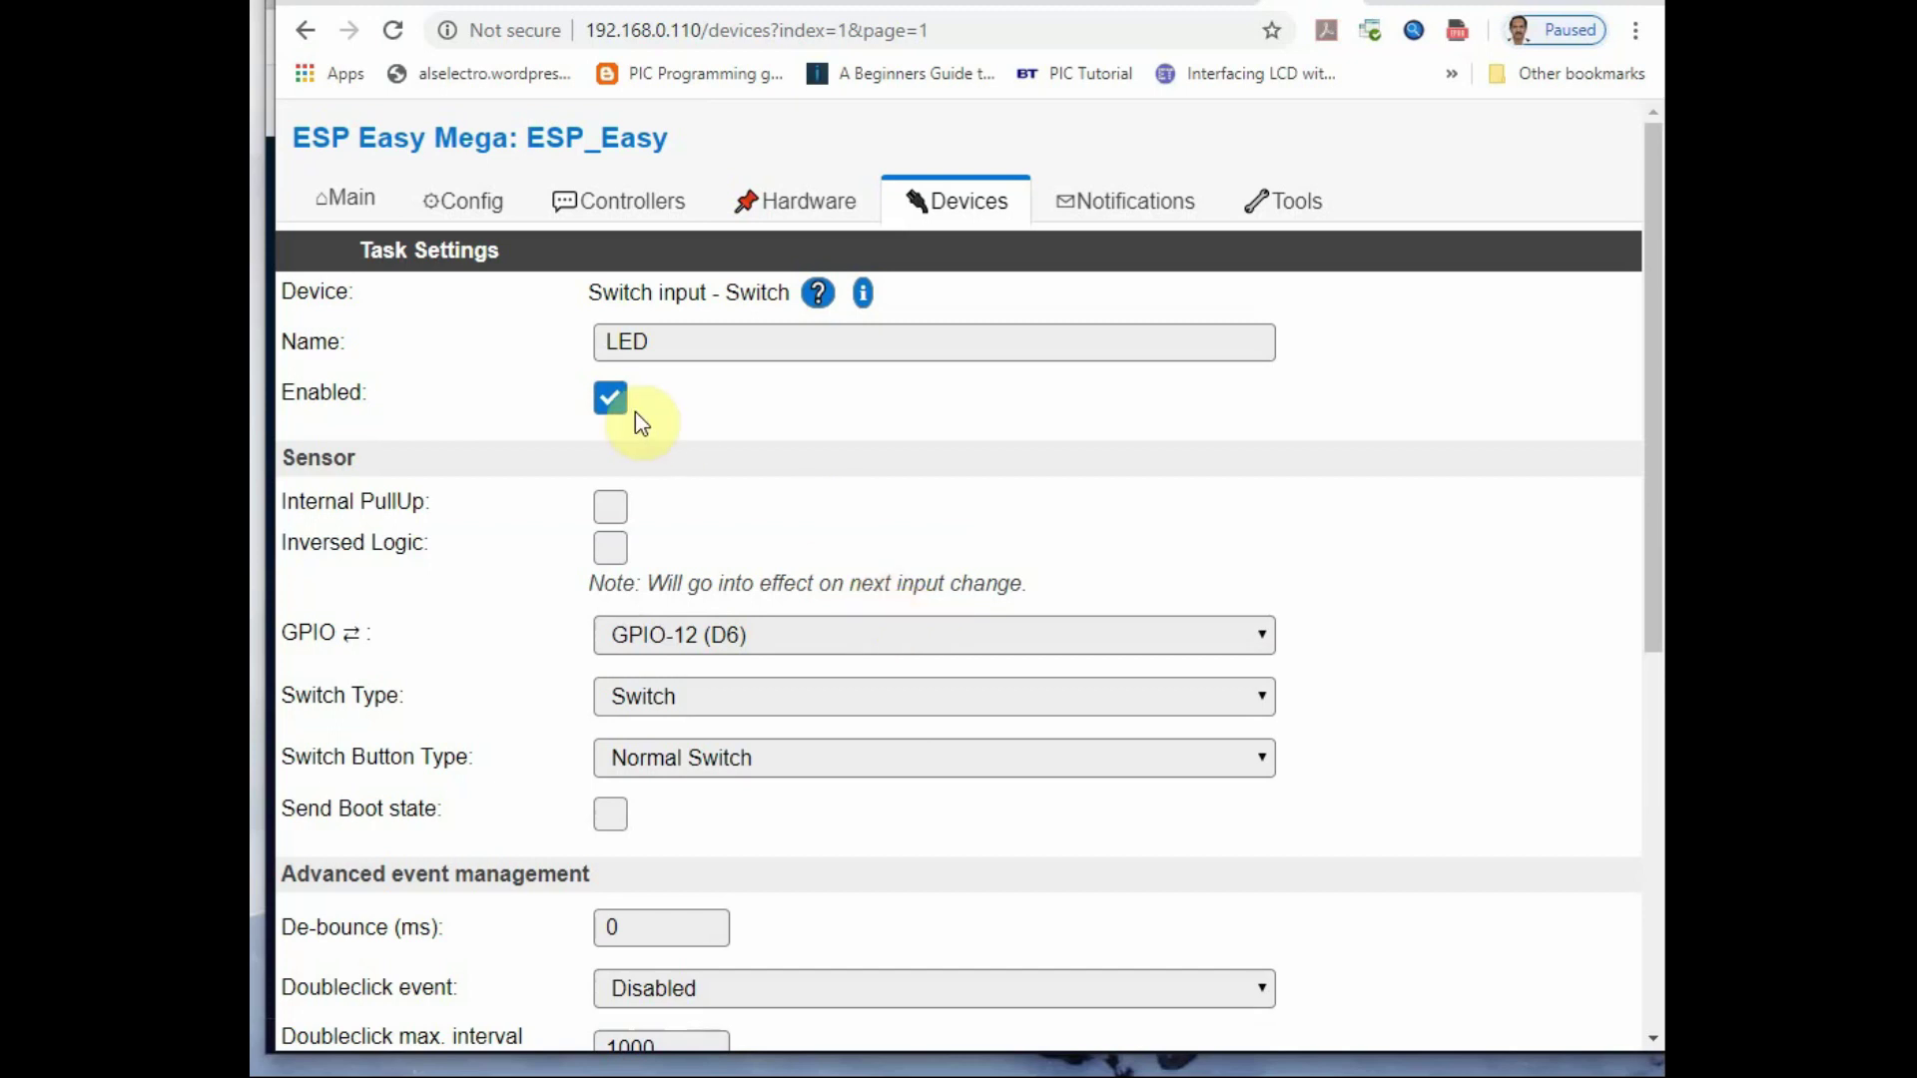
{"action": "left_click", "coordinate": [633, 213]}
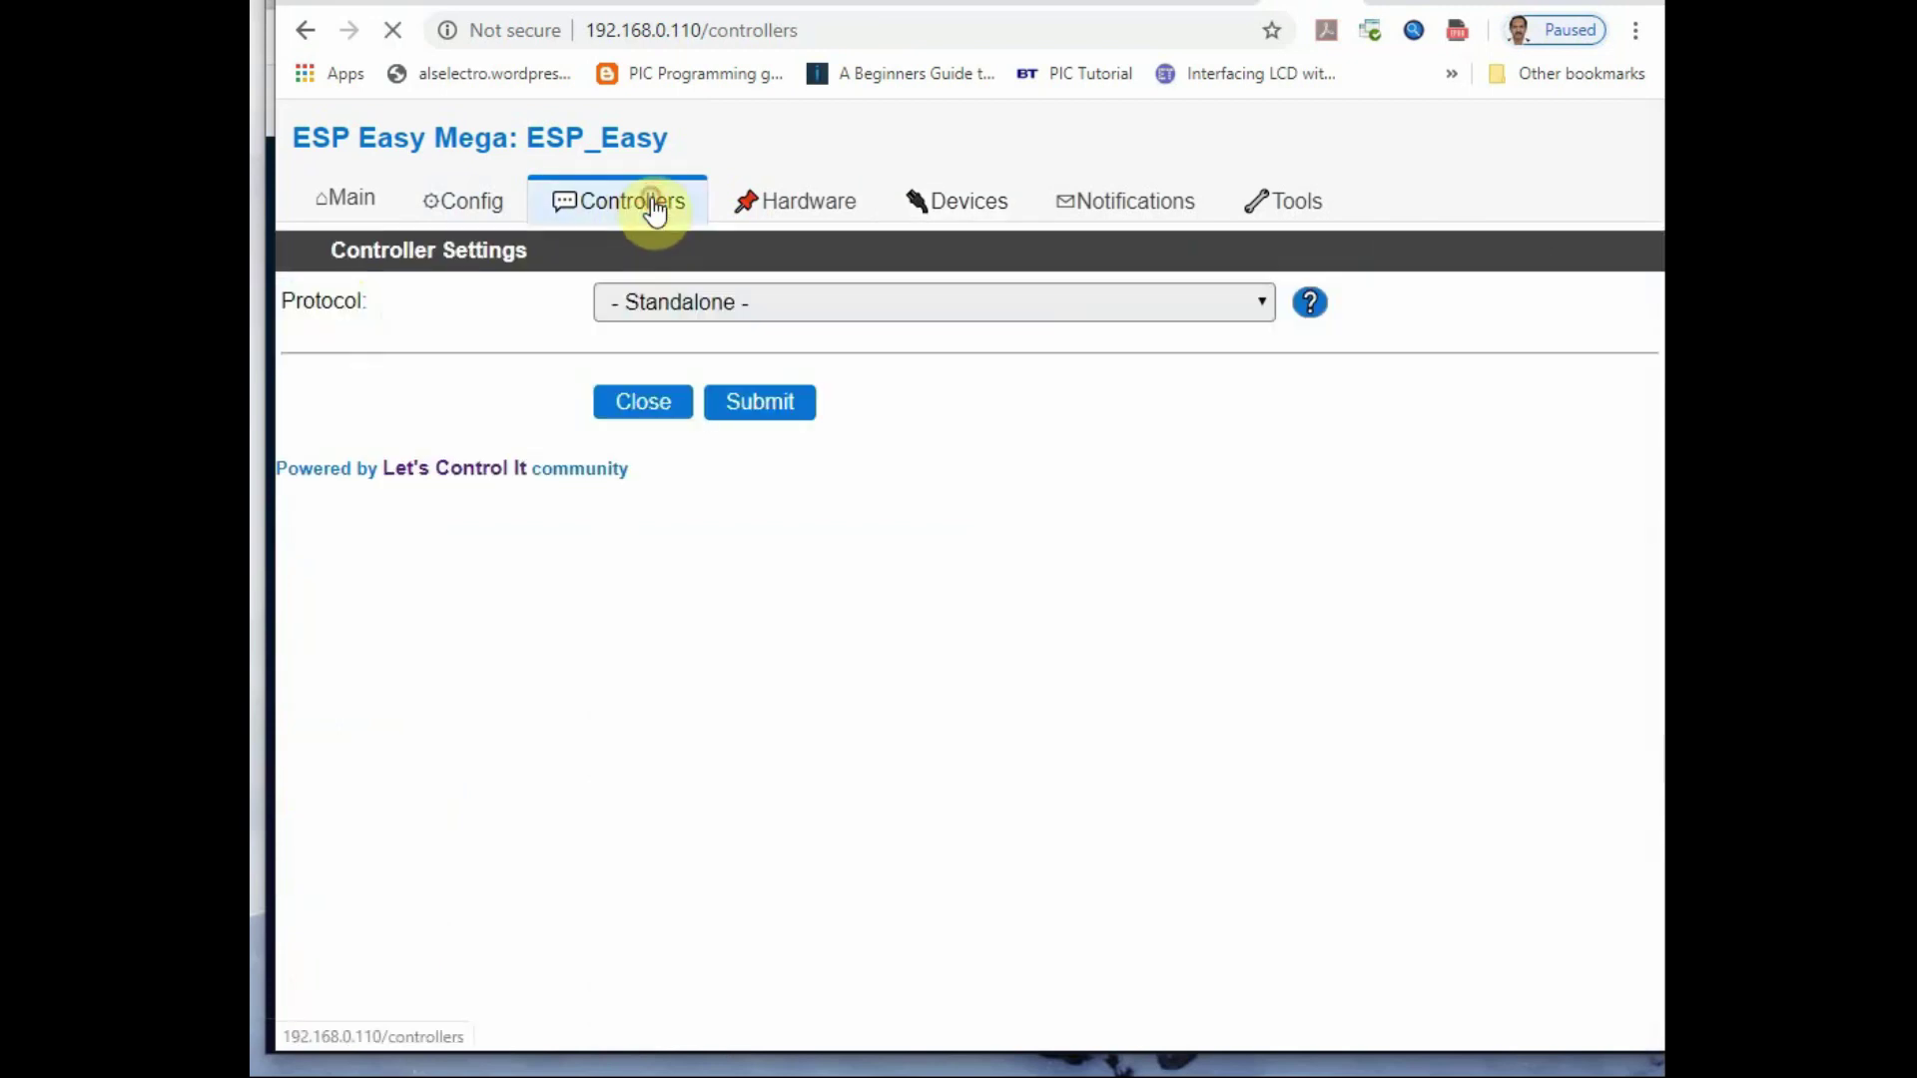
{"action": "left_click", "coordinate": [325, 345]}
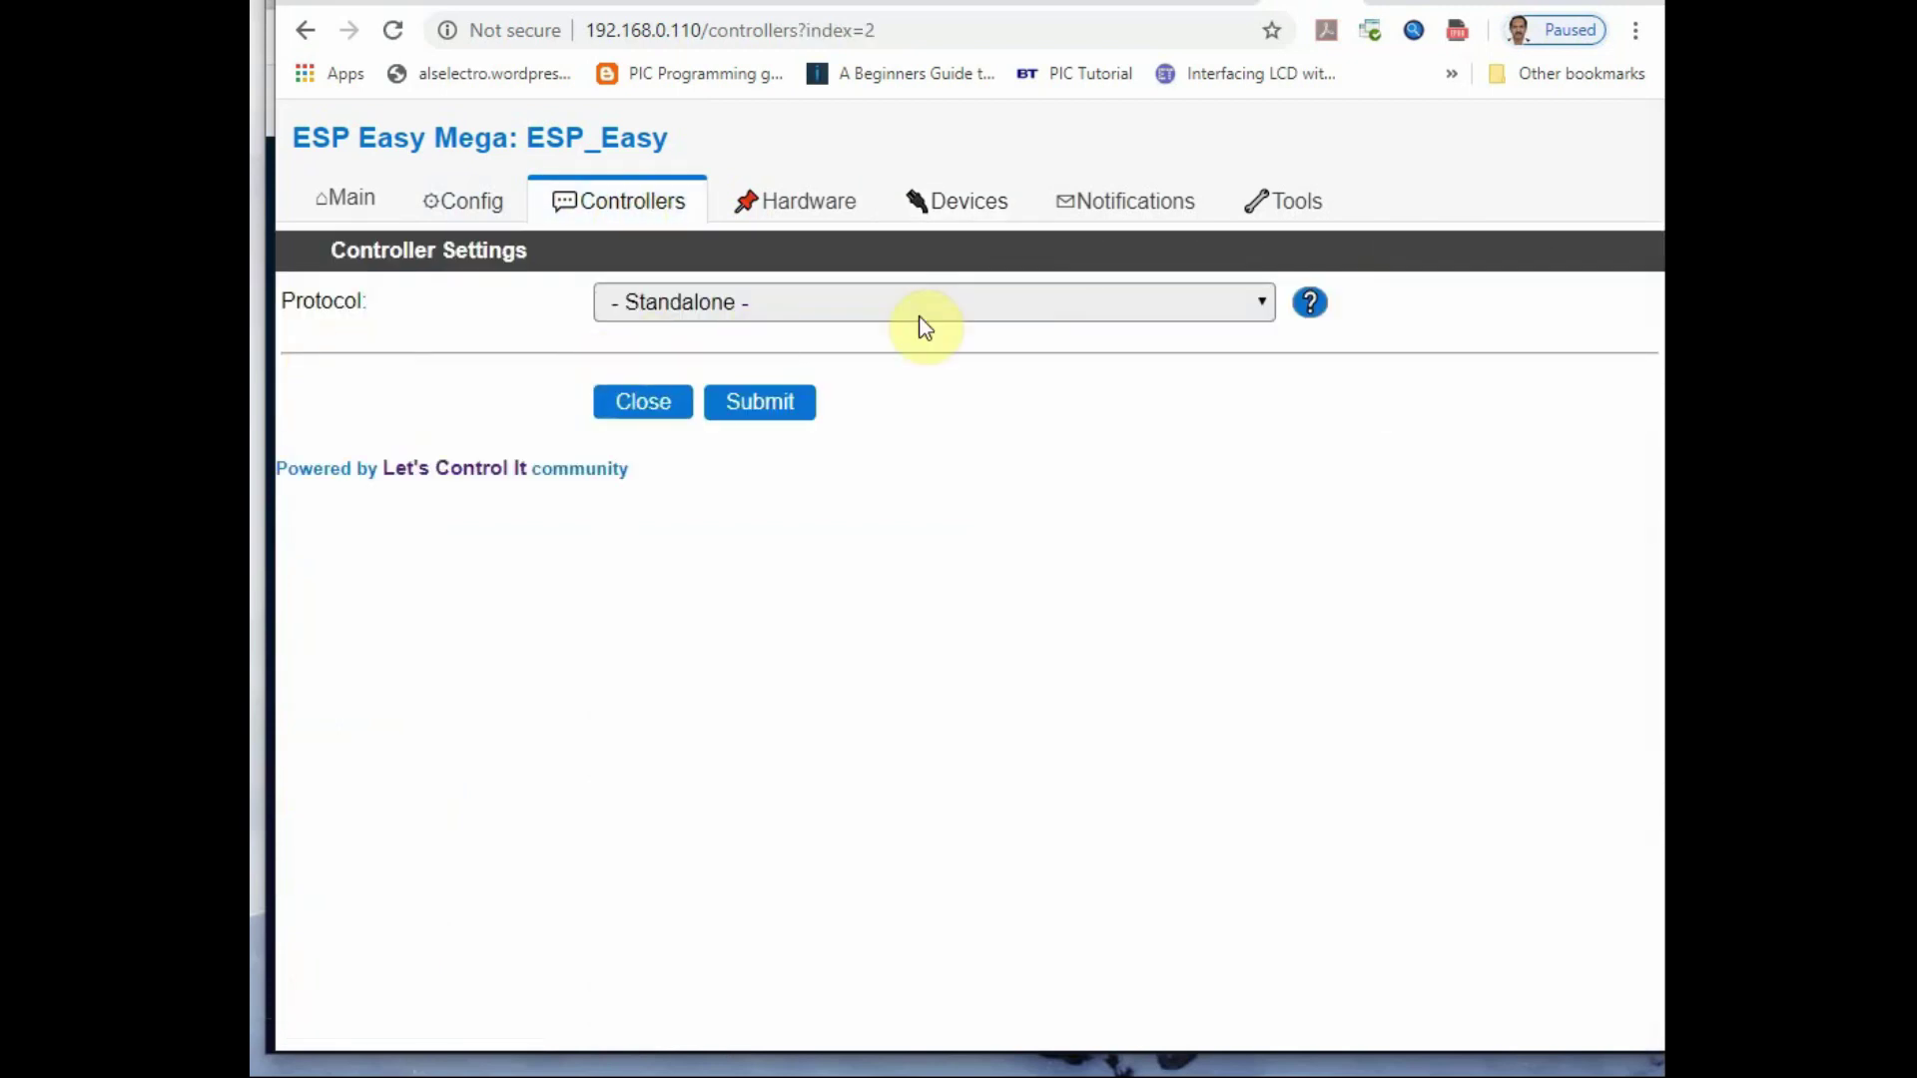
{"action": "left_click", "coordinate": [1254, 306]}
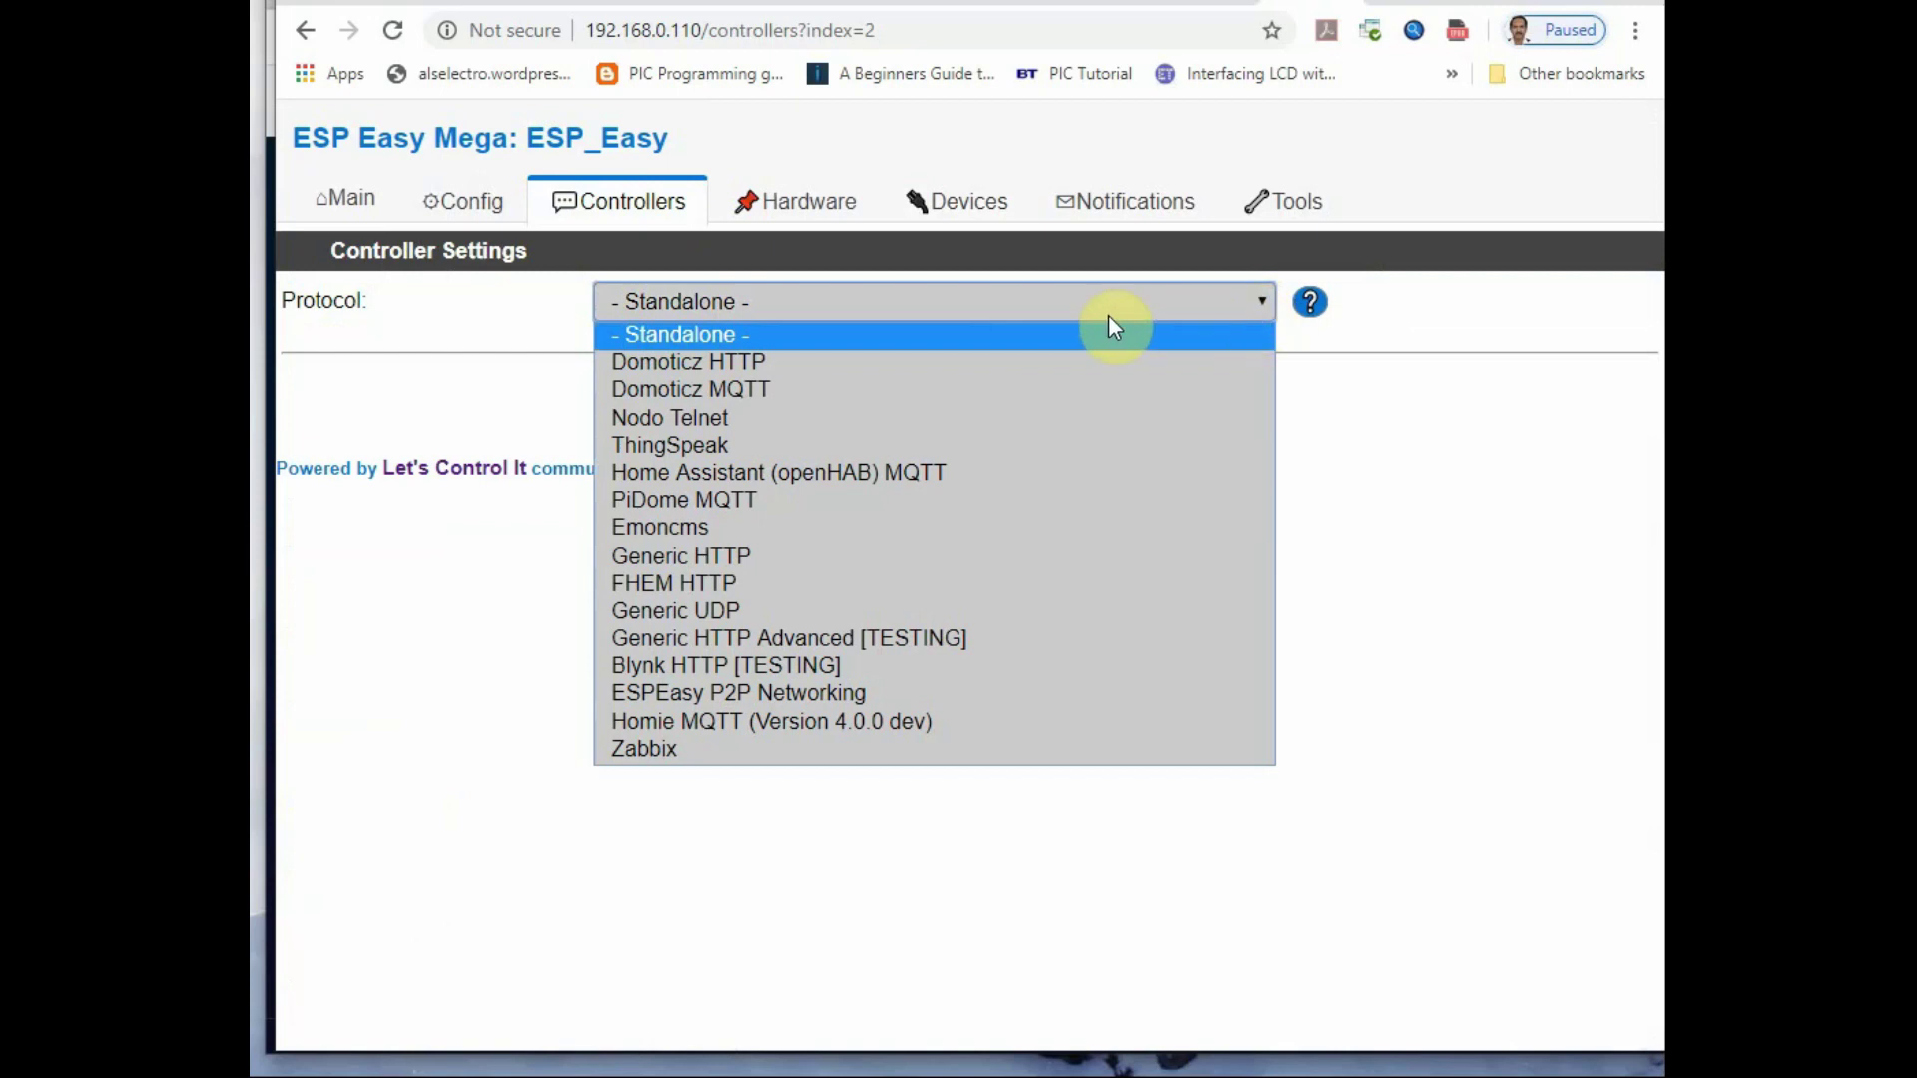
{"action": "left_click", "coordinate": [781, 370]}
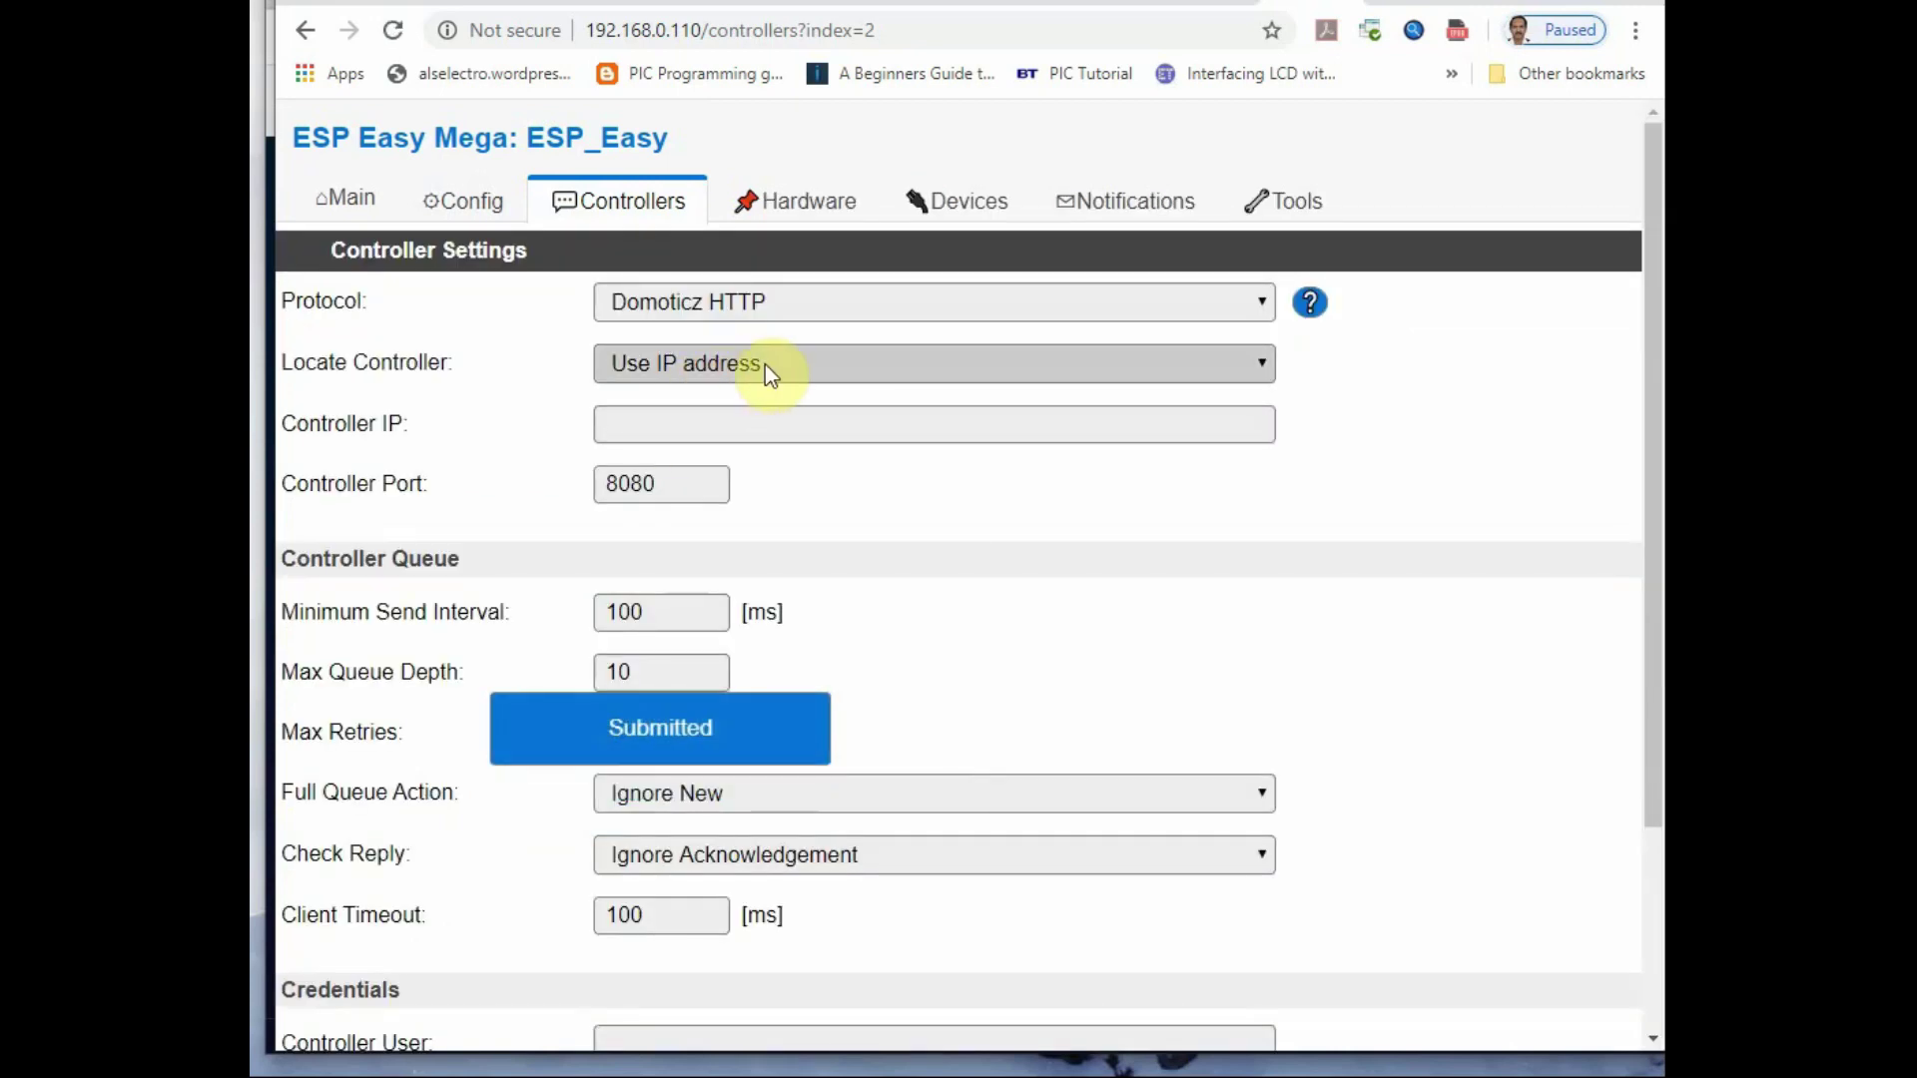
- Point the controller to 192.168.0.150, enable it, and submit
{"action": "left_click", "coordinate": [684, 411]}
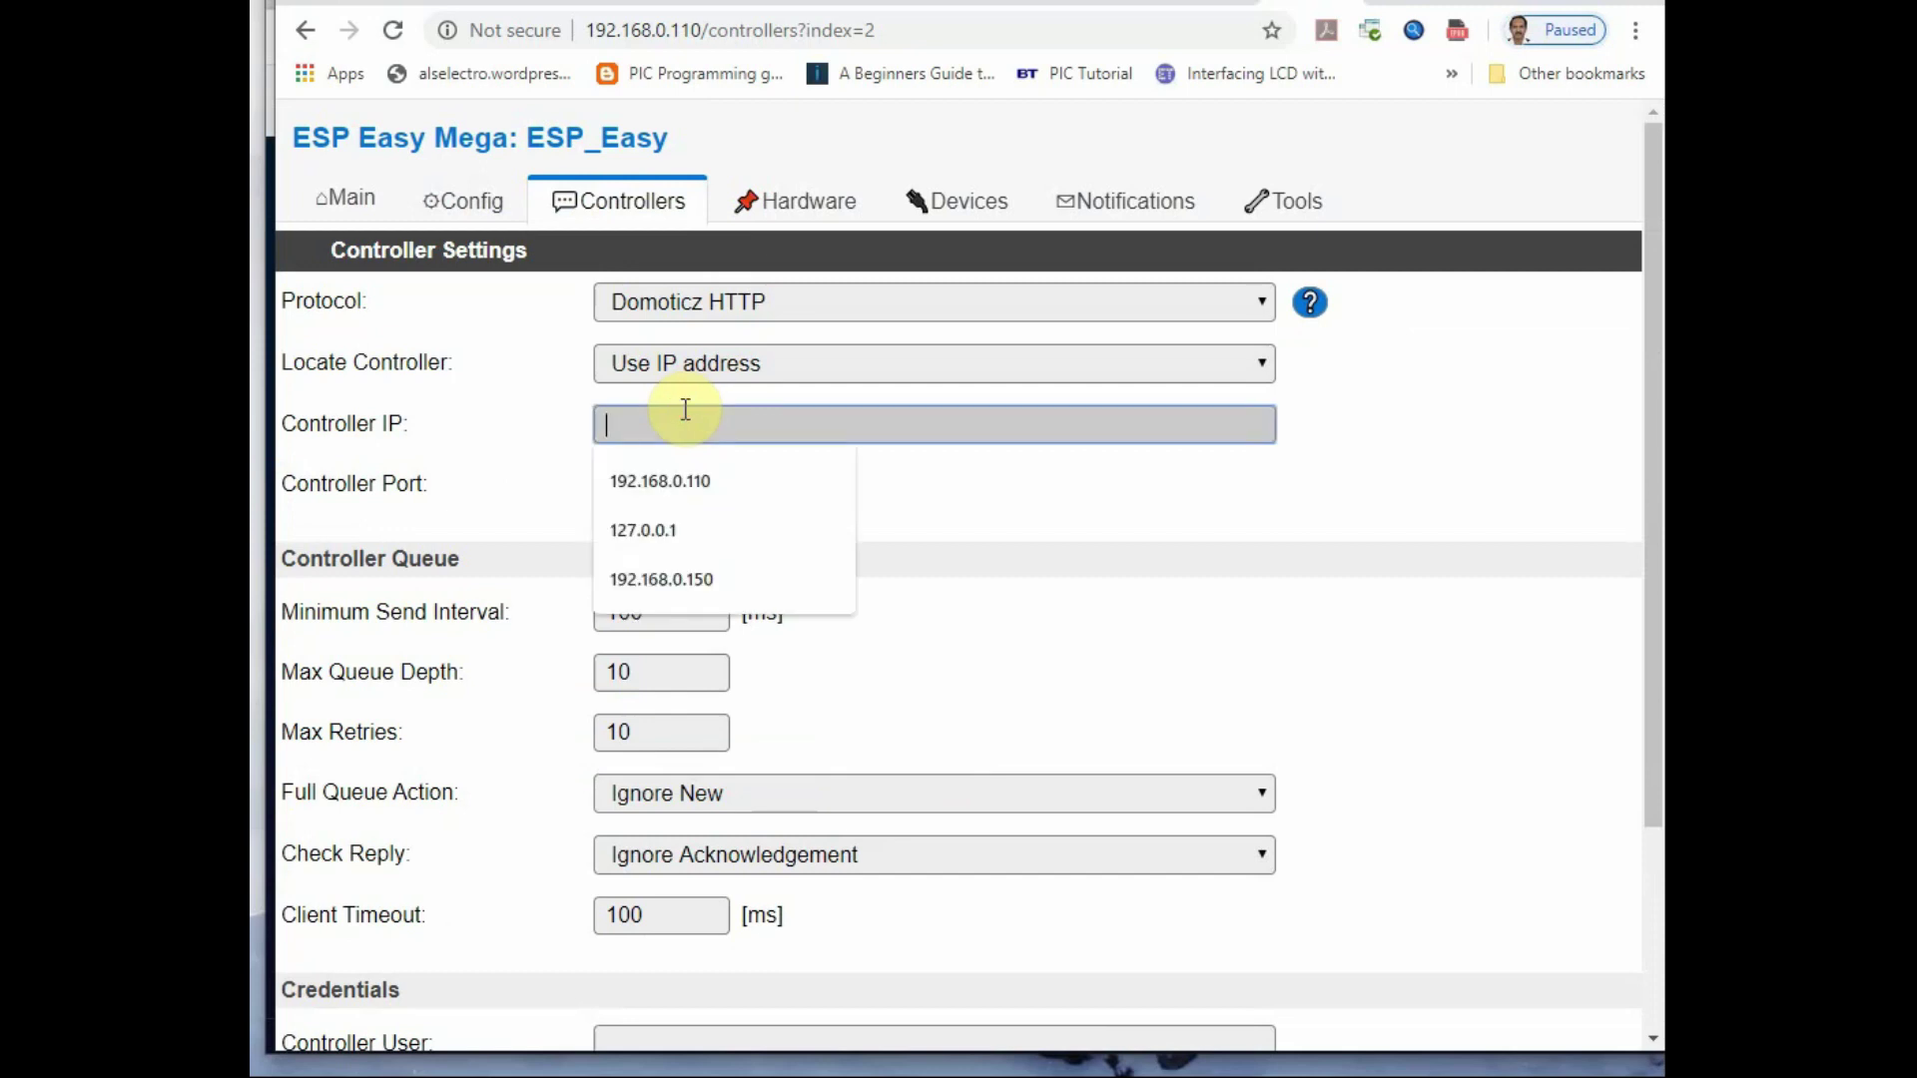
{"action": "left_click", "coordinate": [662, 578]}
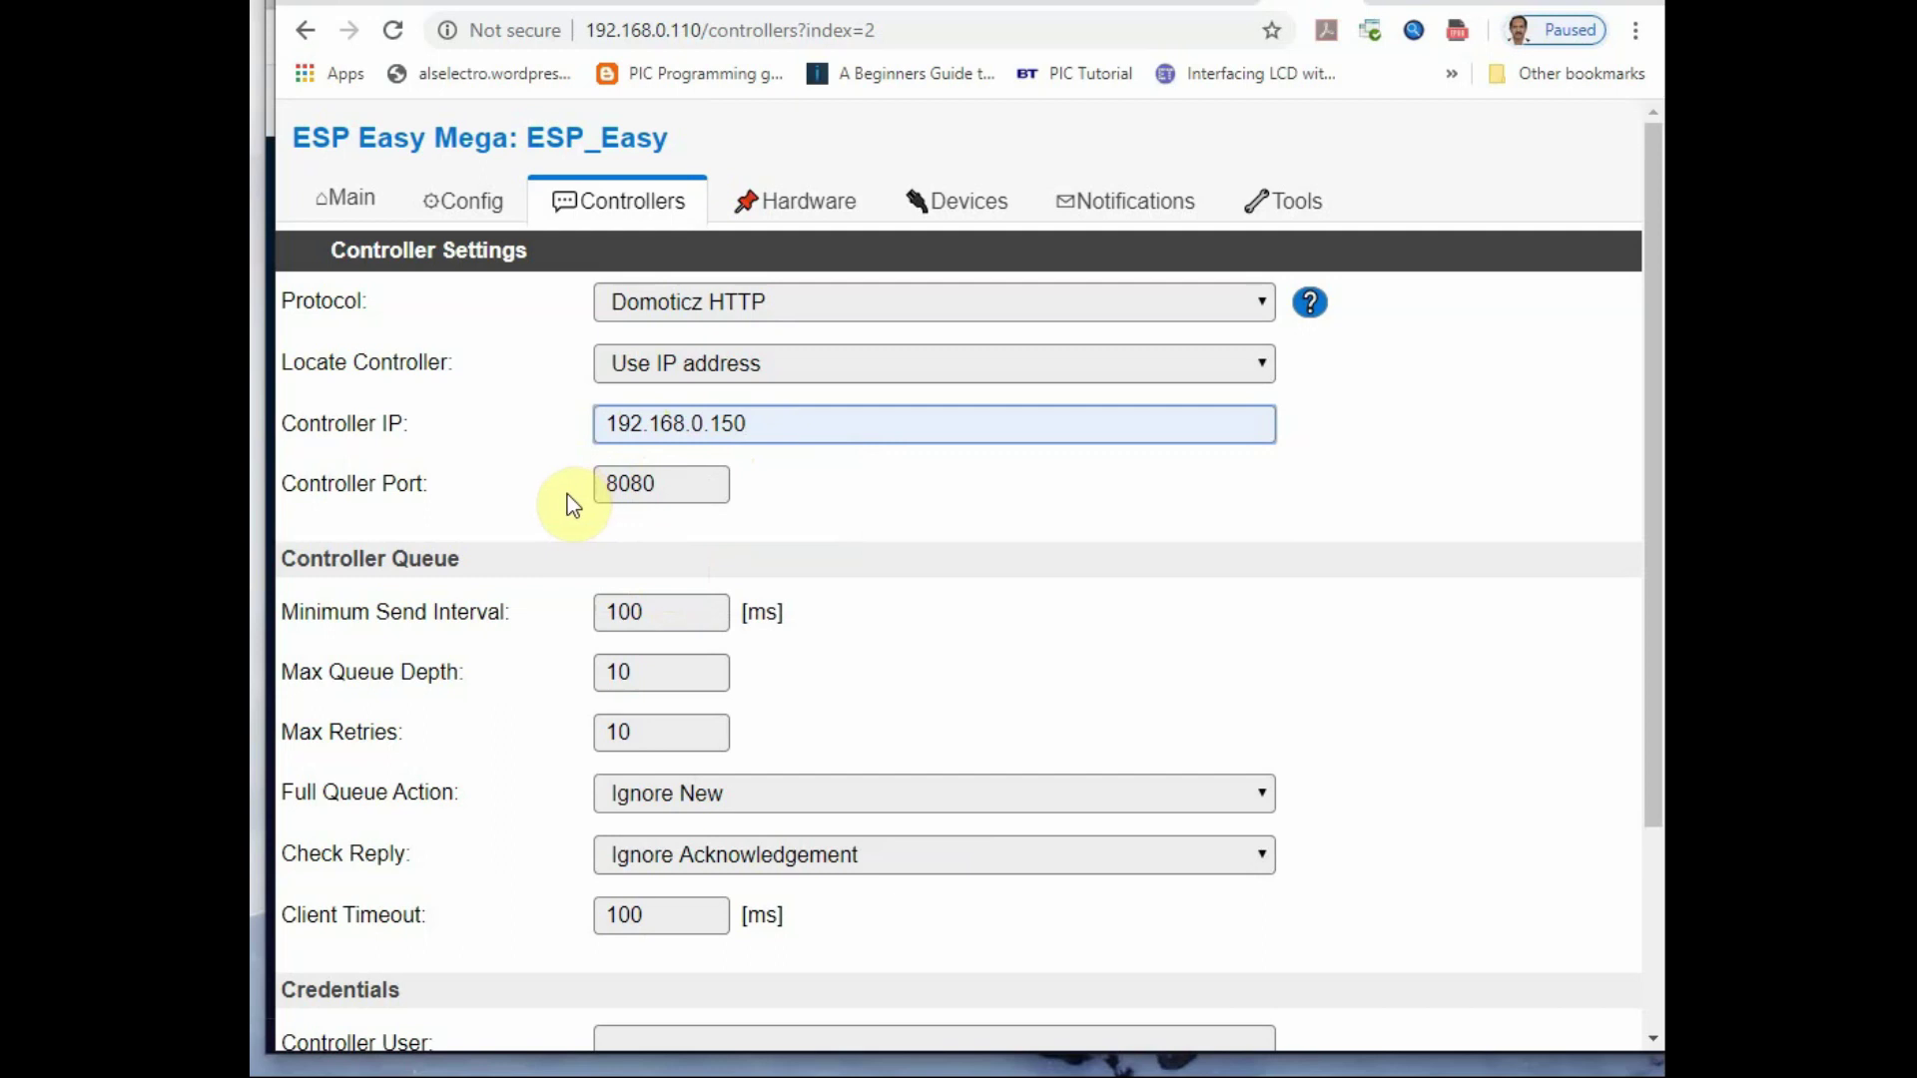
{"action": "scroll", "coordinate": [802, 507], "scroll_direction": "down", "scroll_amount": 2}
{"action": "scroll", "coordinate": [803, 507], "scroll_direction": "down", "scroll_amount": 2}
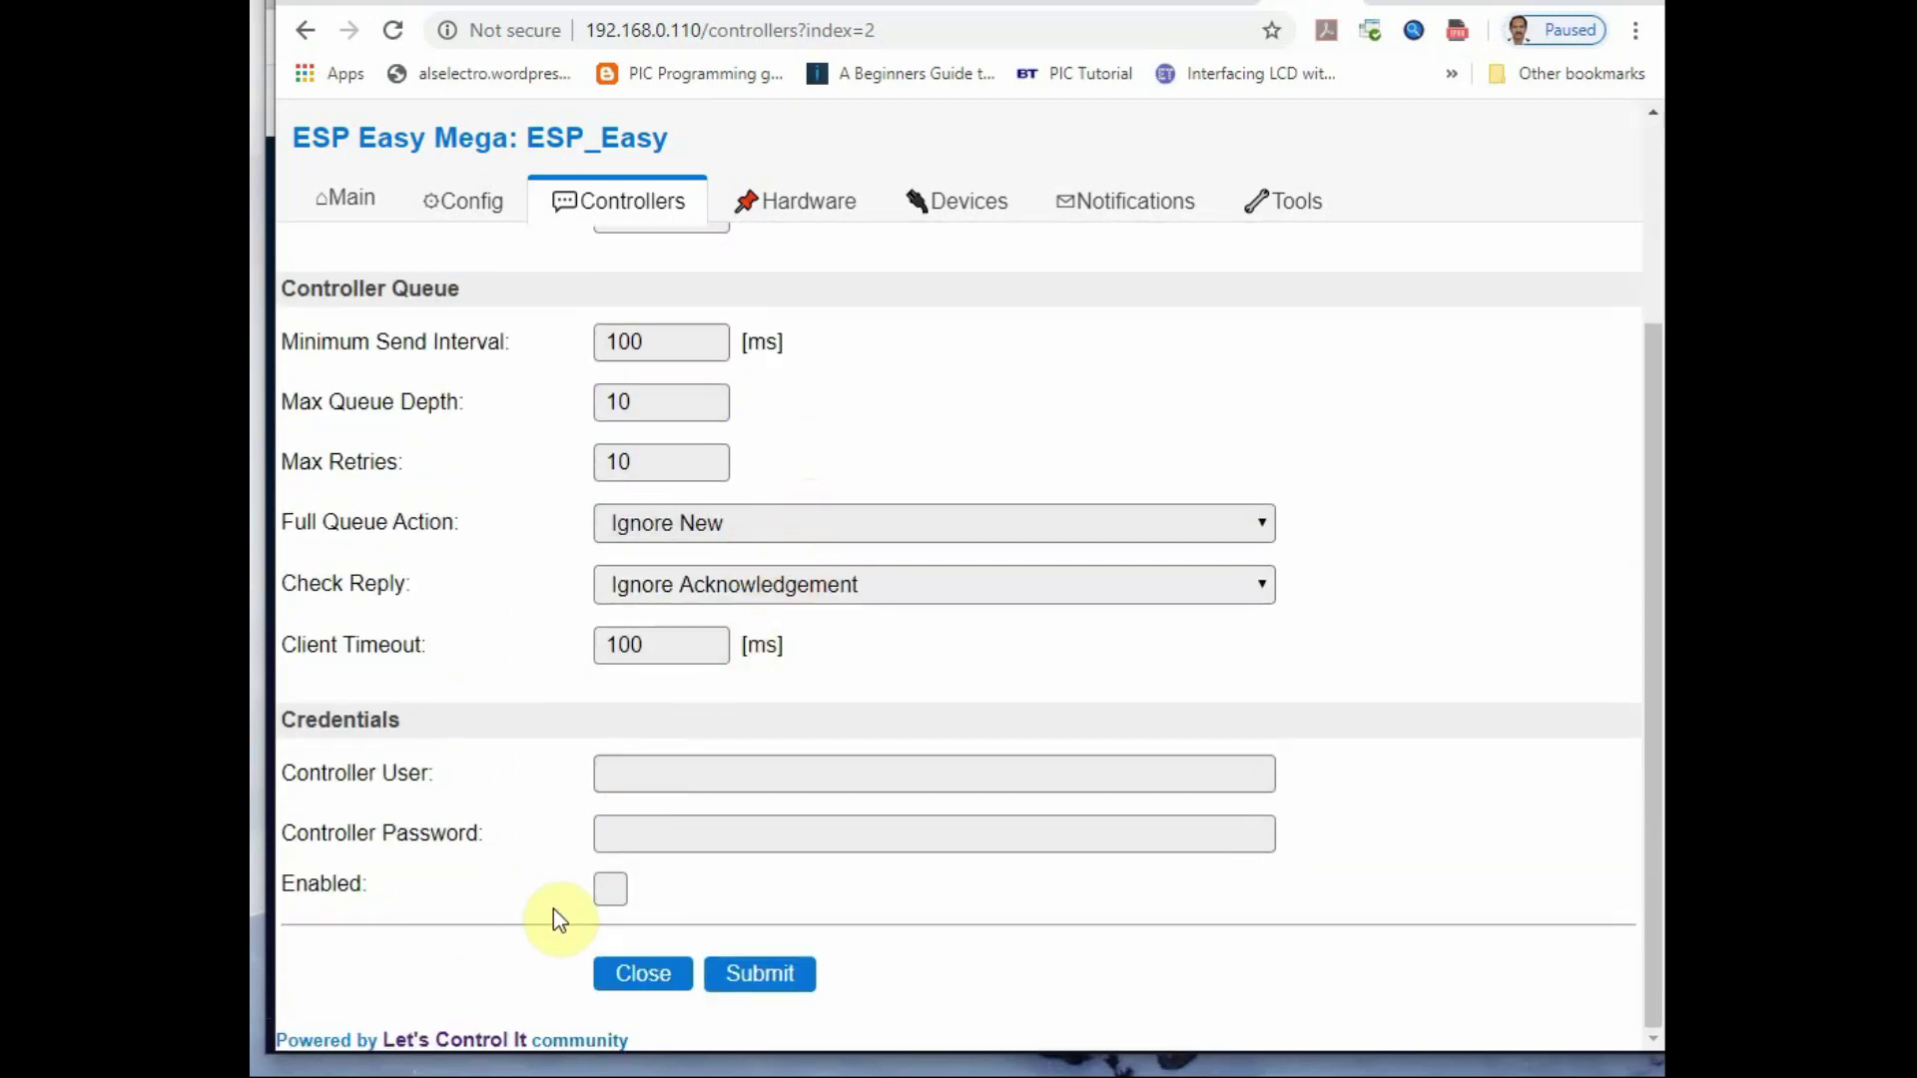
{"action": "left_click", "coordinate": [605, 902]}
{"action": "left_click", "coordinate": [751, 974]}
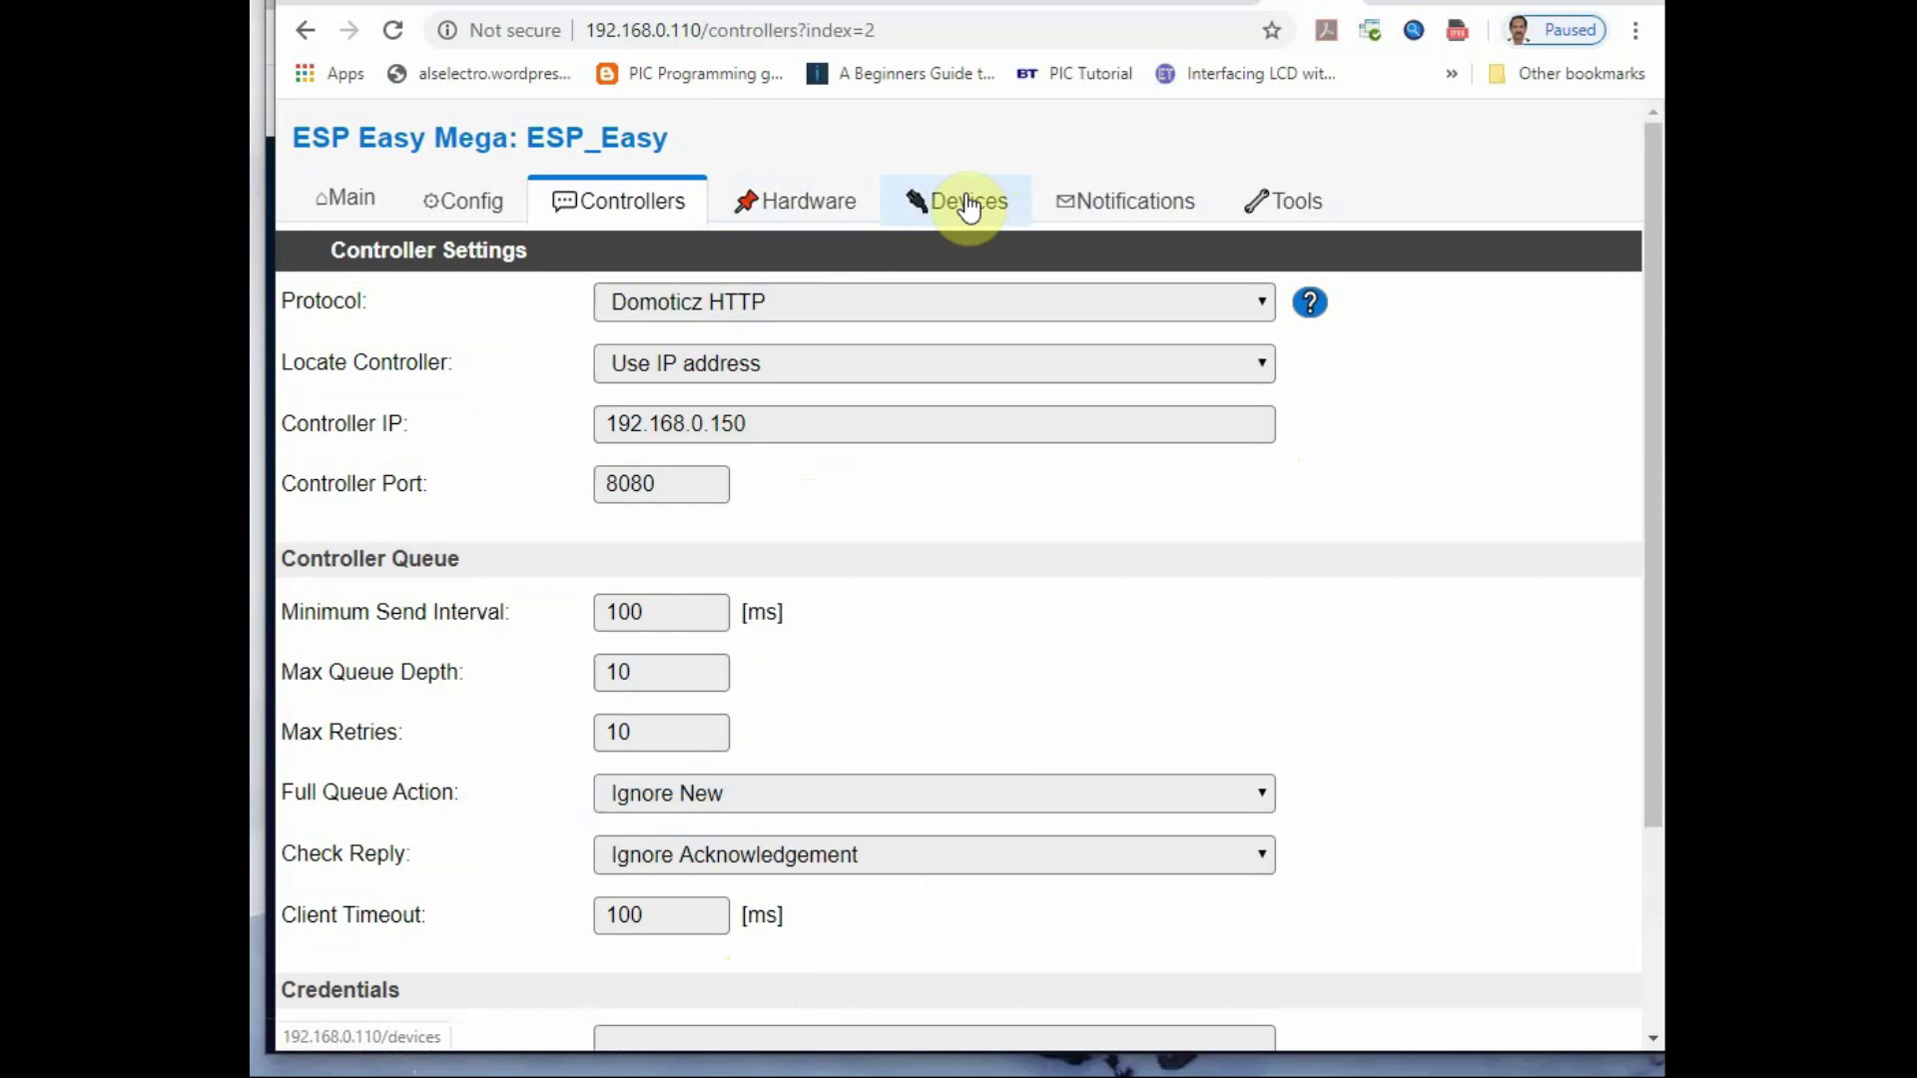
- Add task 2 as an Environment - DHT11/12/22 device
{"action": "left_click", "coordinate": [968, 206]}
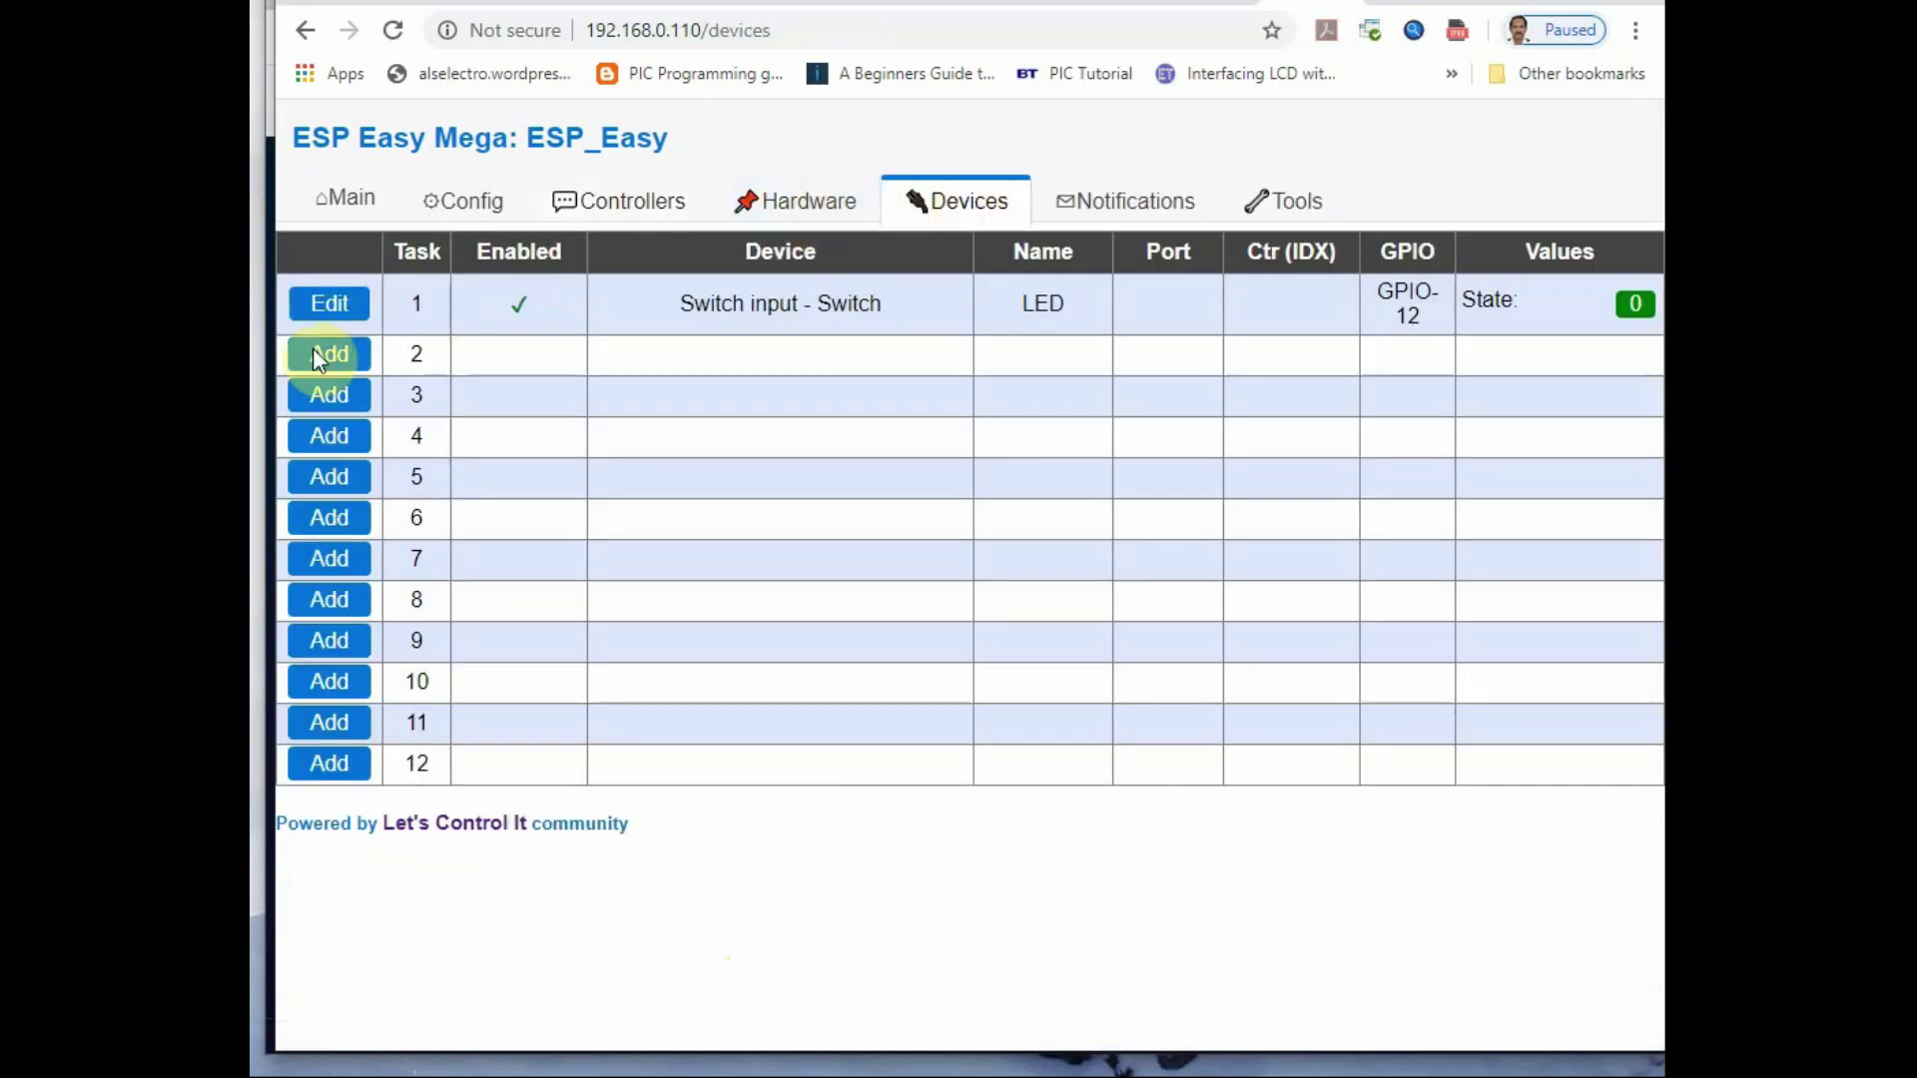
{"action": "left_click", "coordinate": [323, 361]}
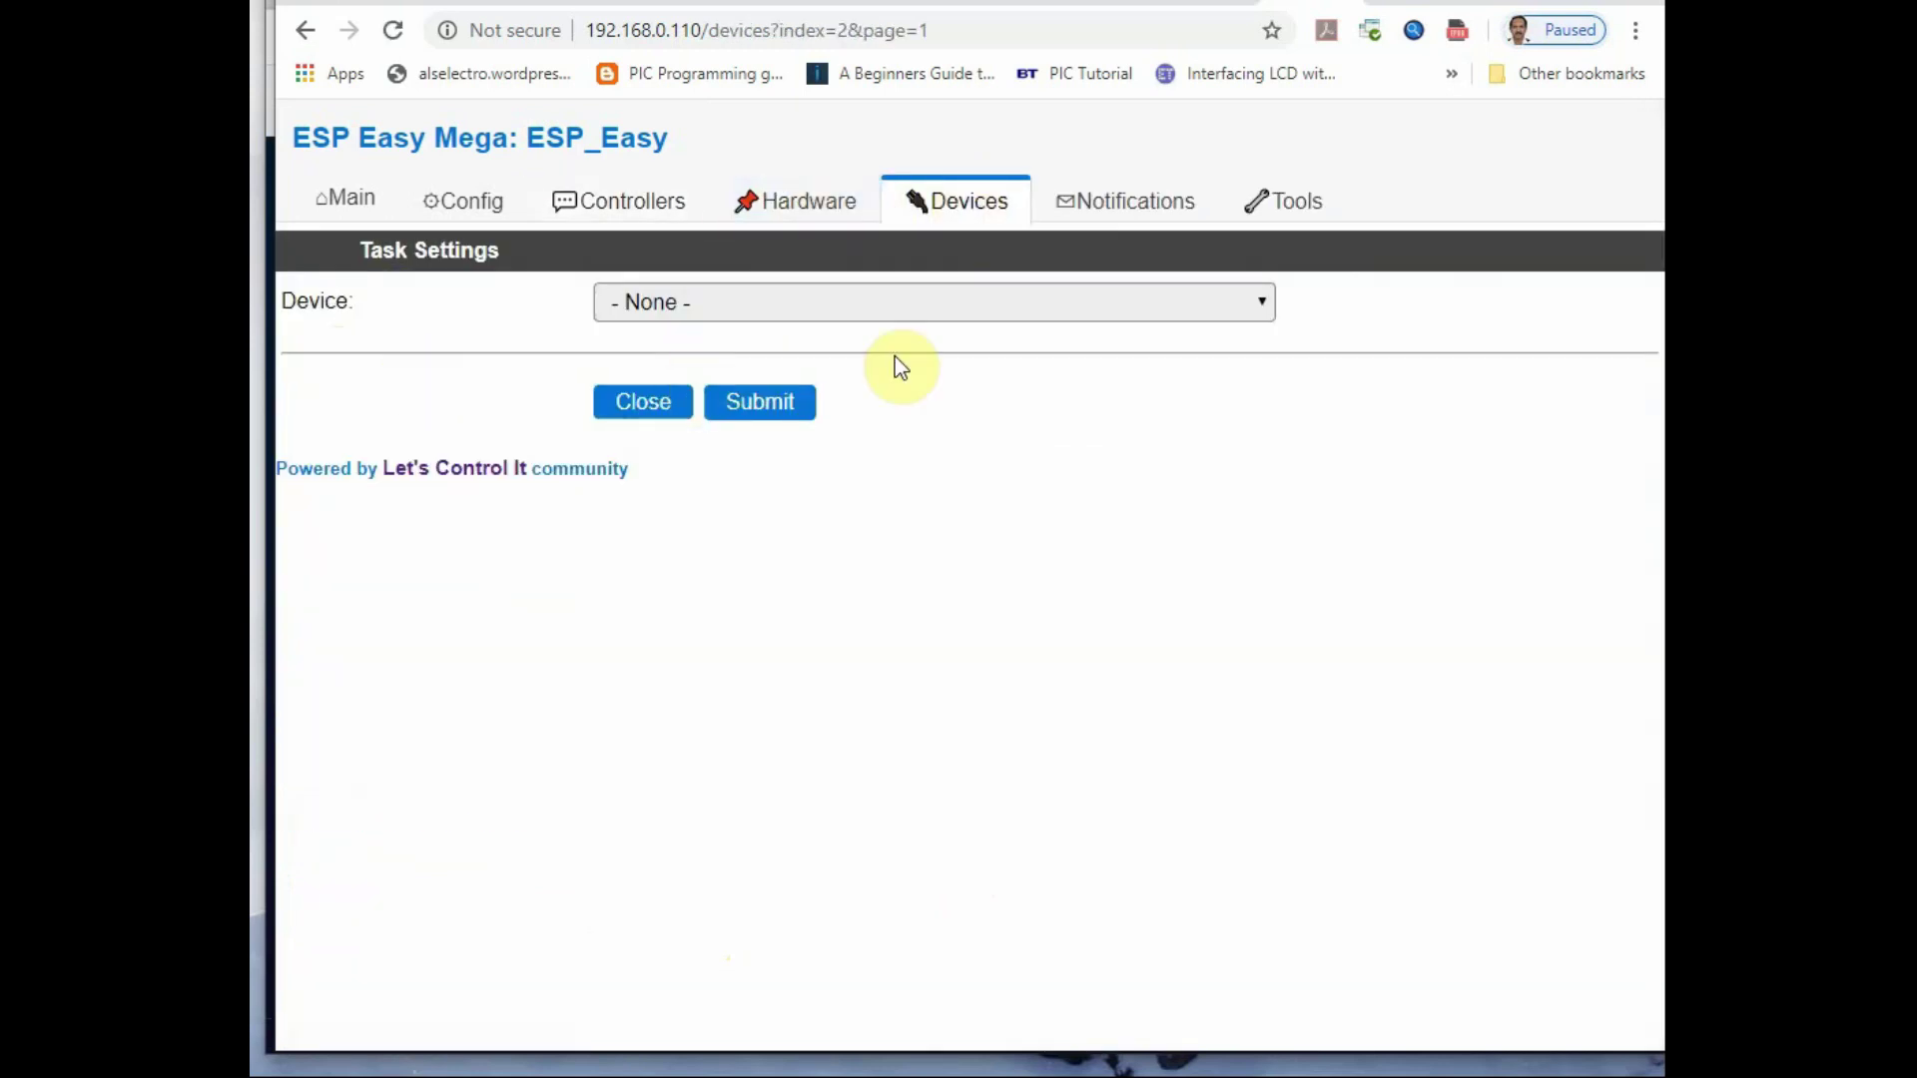
{"action": "left_click", "coordinate": [1259, 306]}
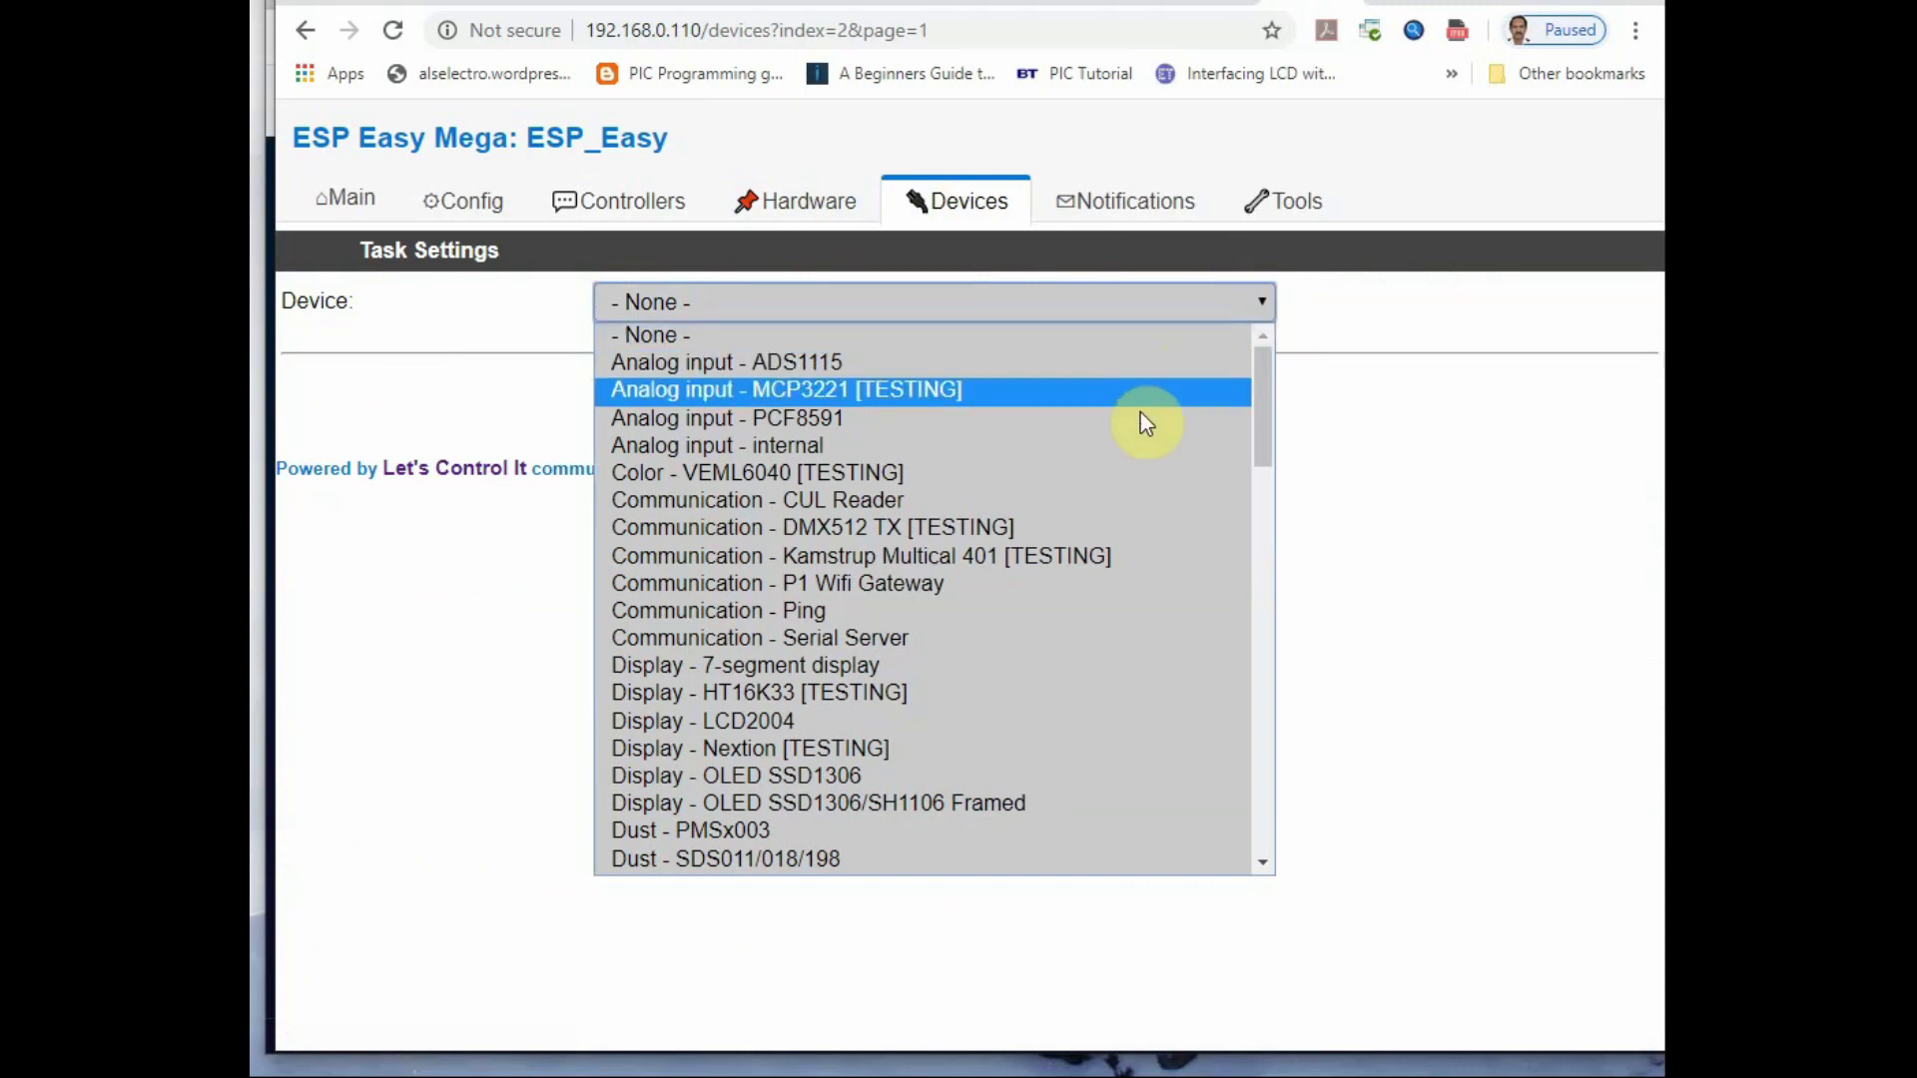
{"action": "scroll", "coordinate": [856, 637], "scroll_direction": "down", "scroll_amount": 5}
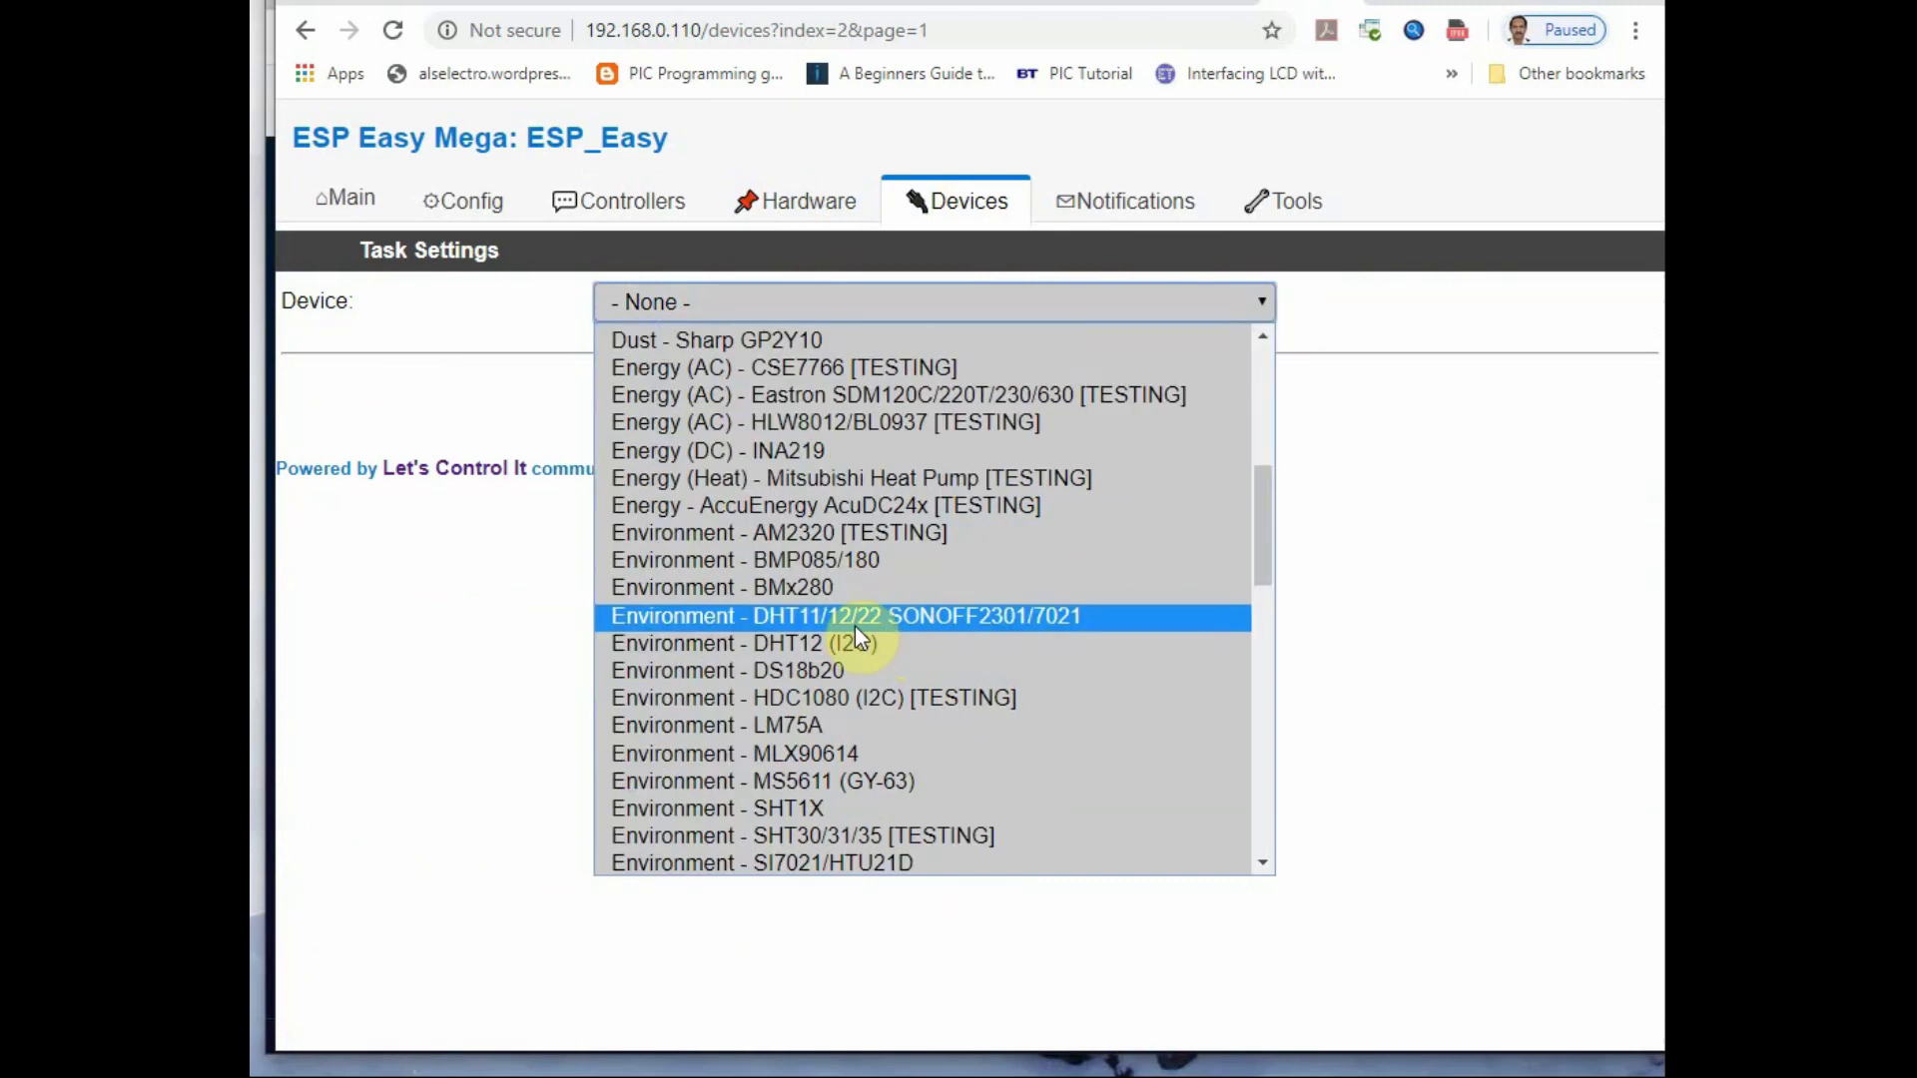
{"action": "left_click", "coordinate": [918, 622]}
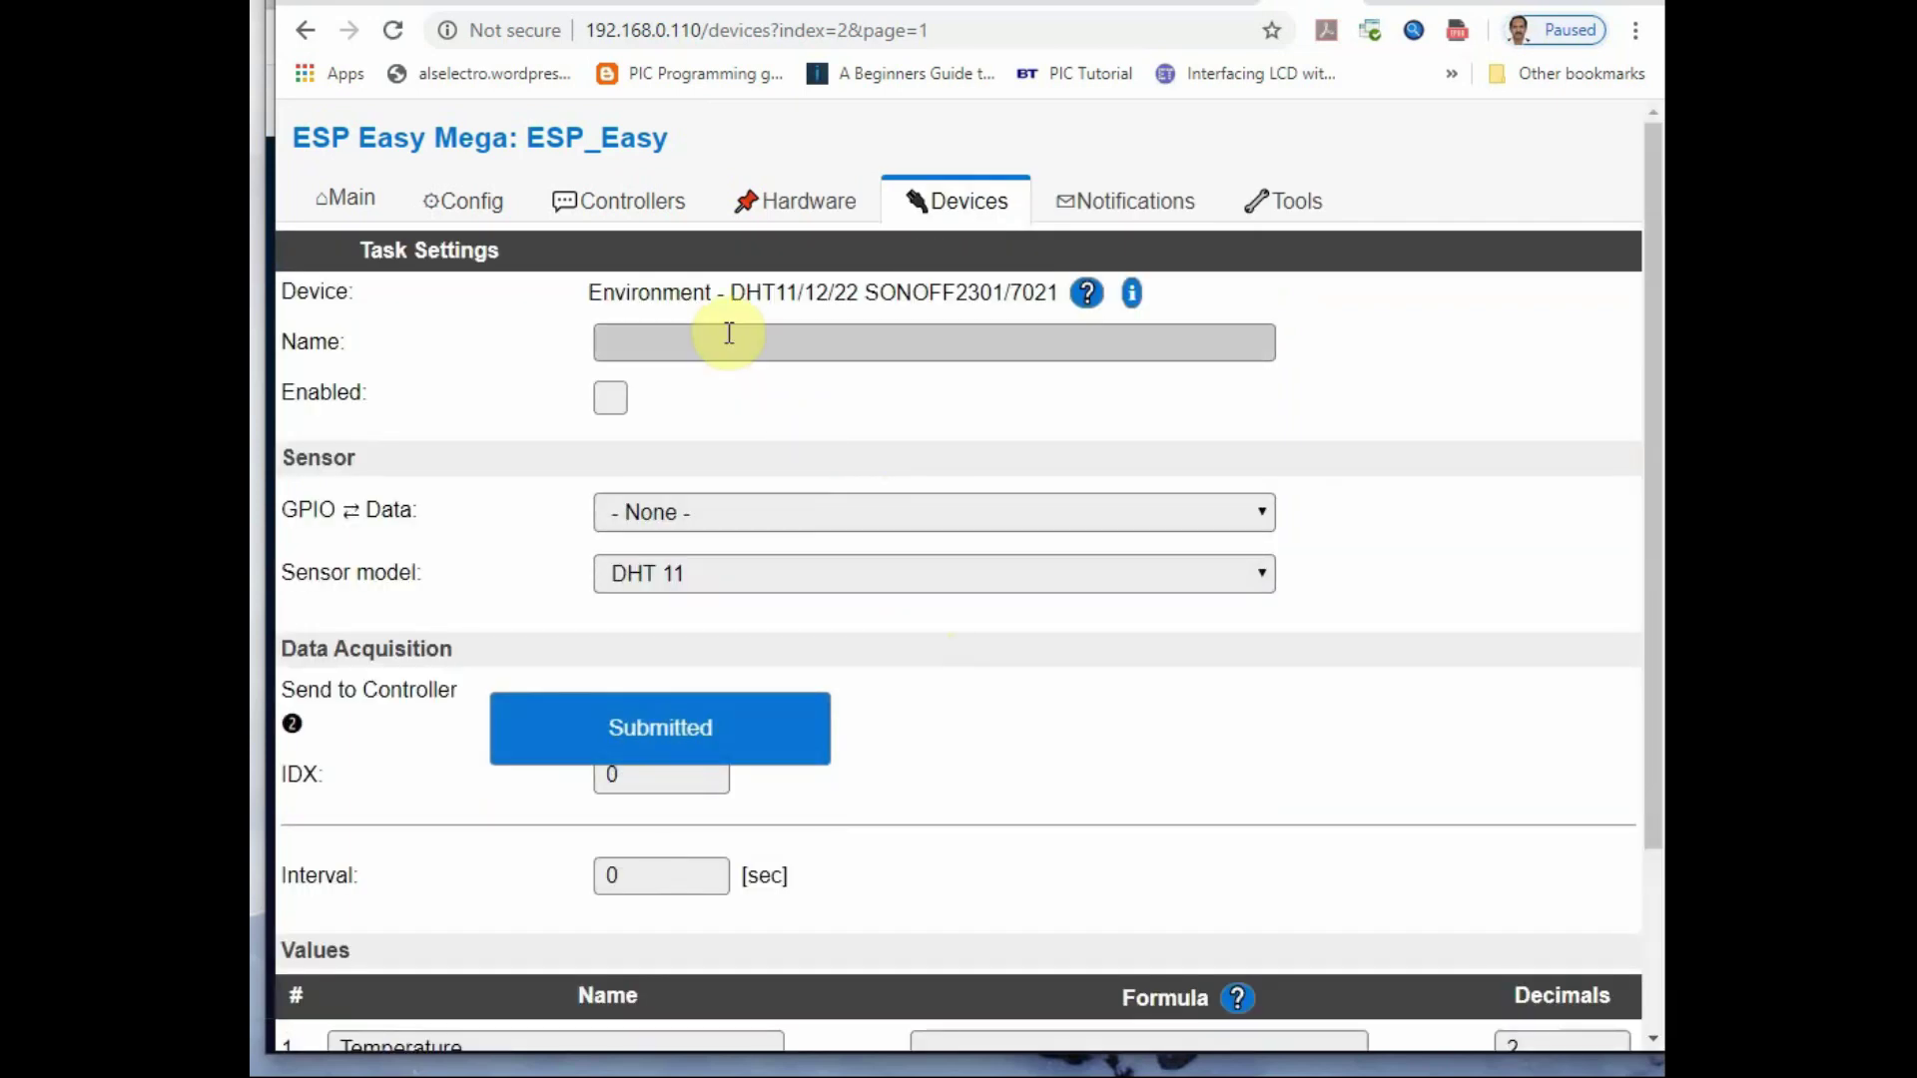
- Name the task DHT11, enable it, and use GPIO-13 (D7) as its data pin
{"action": "left_click", "coordinate": [729, 333]}
{"action": "left_click", "coordinate": [659, 402]}
{"action": "type", "text": "DHT11"}
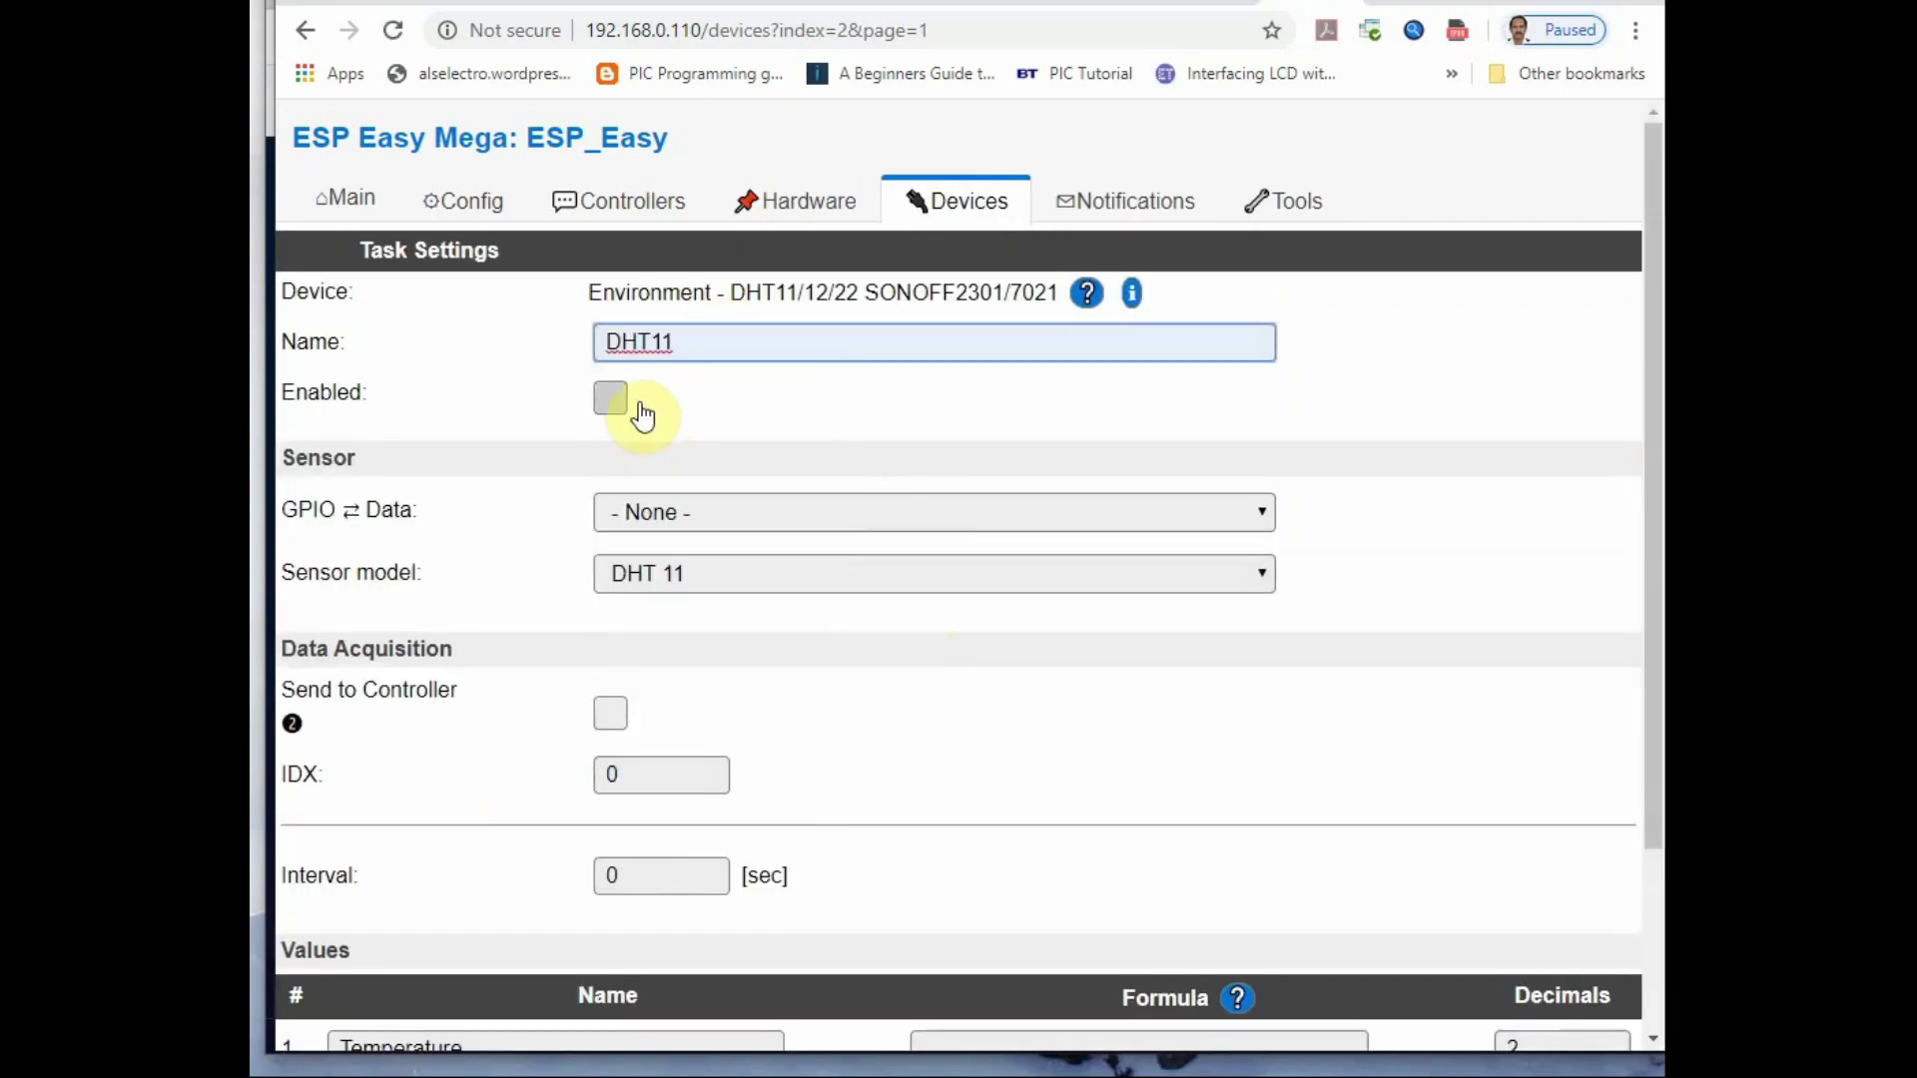
{"action": "left_click", "coordinate": [609, 402]}
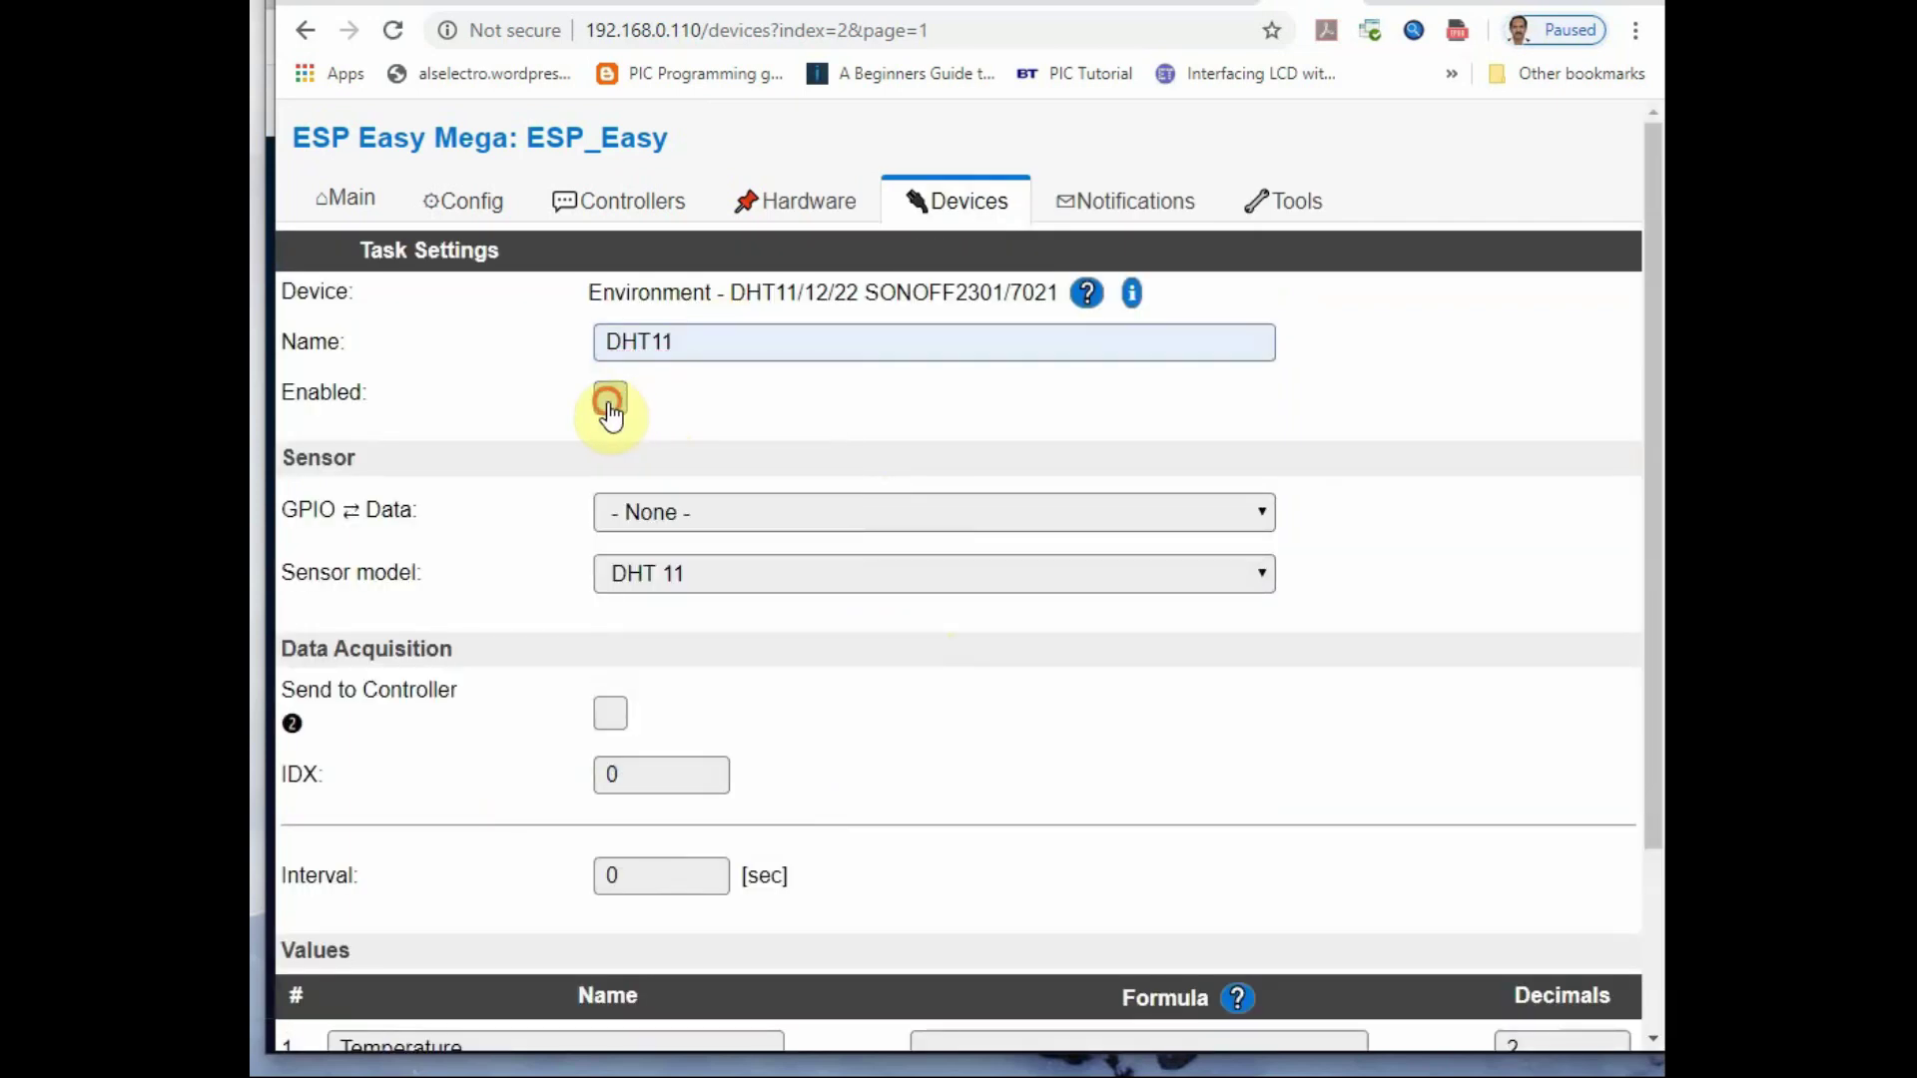
{"action": "left_click", "coordinate": [707, 511]}
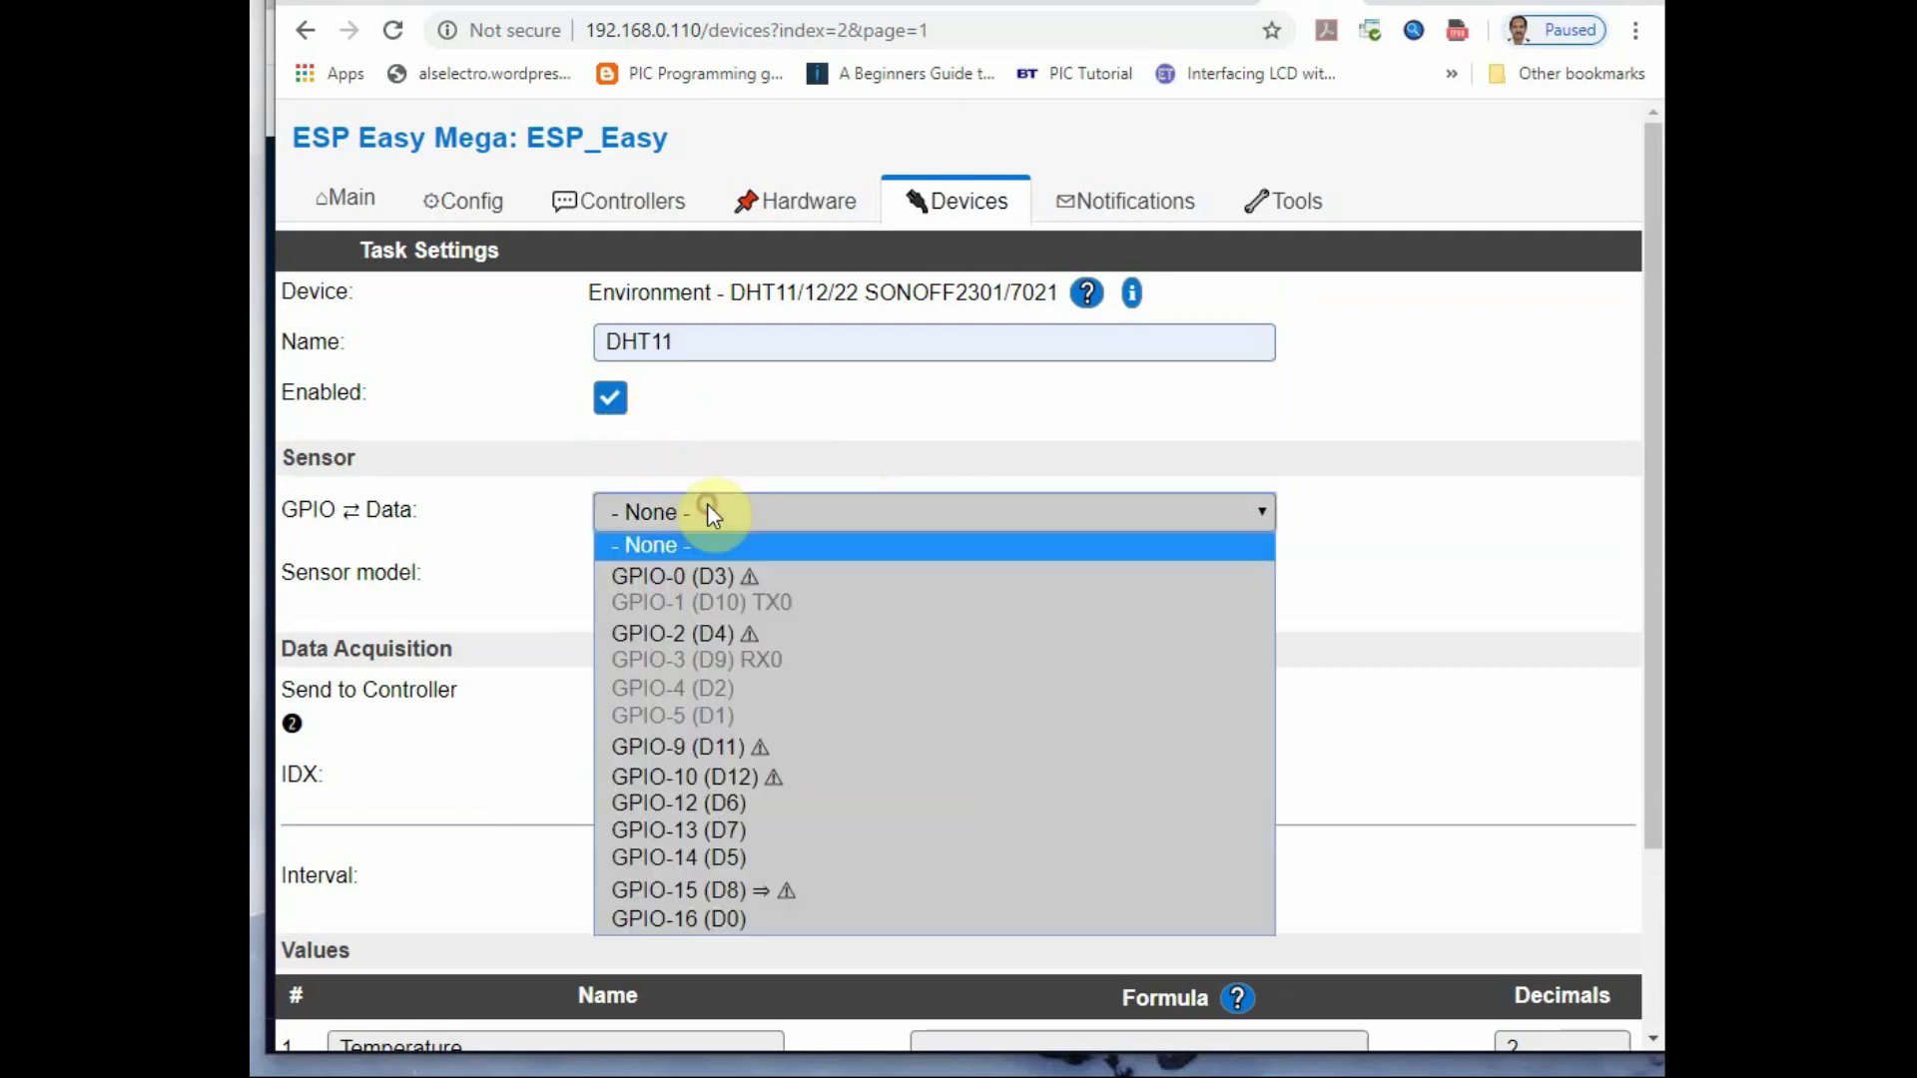
{"action": "left_click", "coordinate": [693, 832]}
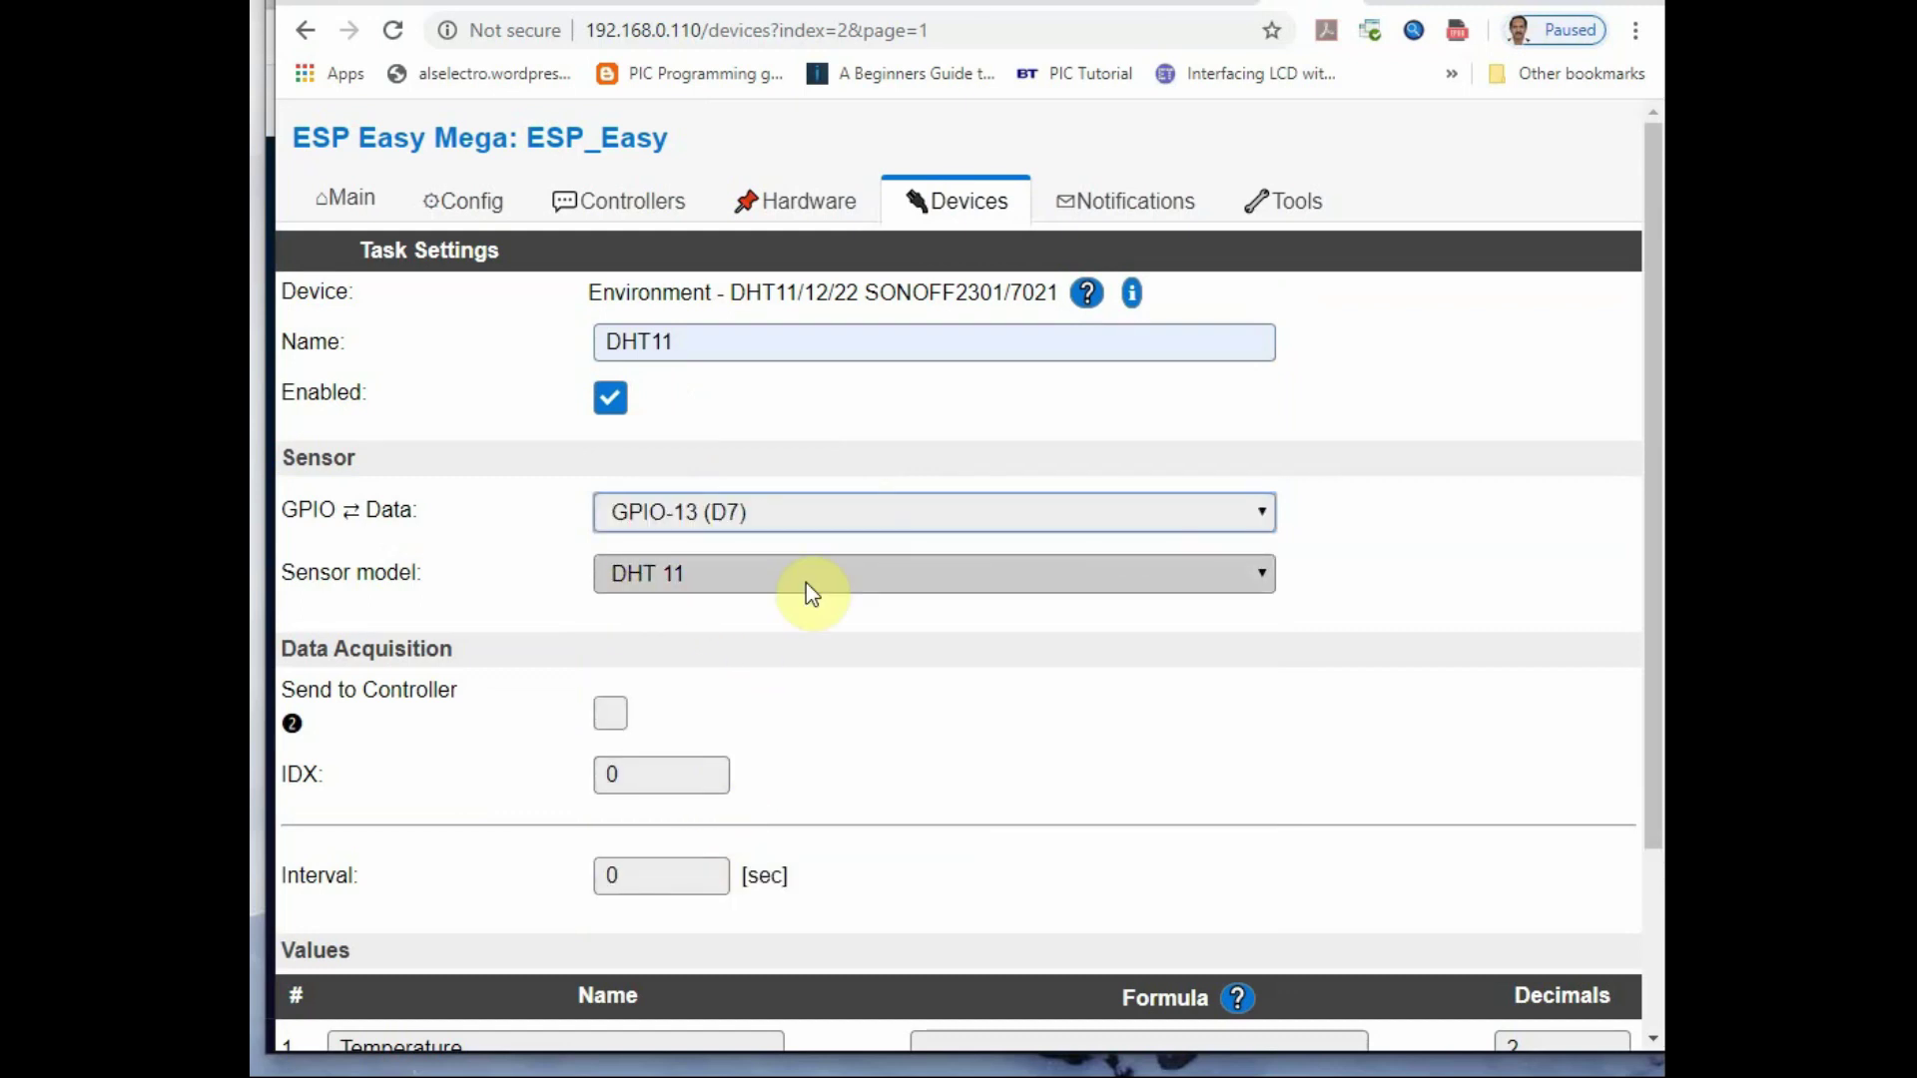
{"action": "scroll", "coordinate": [749, 641], "scroll_direction": "down", "scroll_amount": 1}
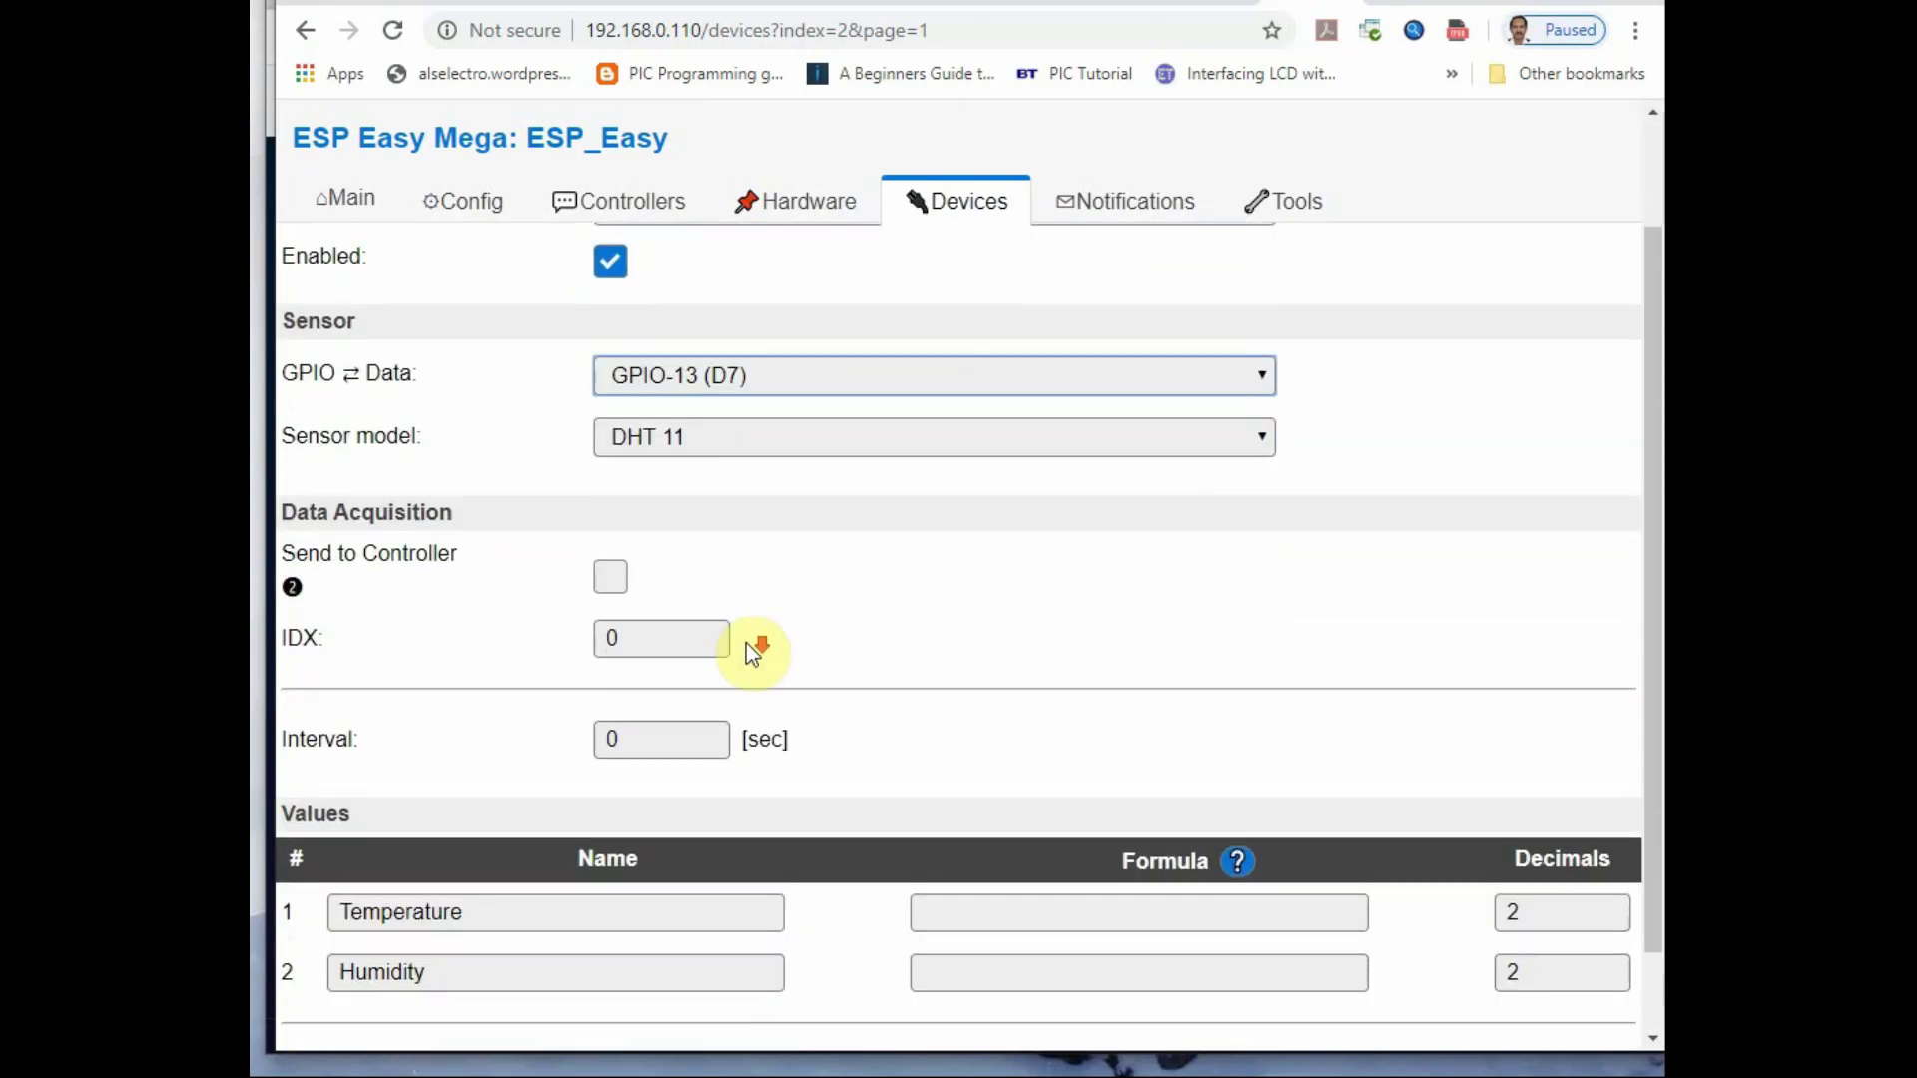
- Send readings to the controller as IDX 2 with 1-decimal temperature and humidity, and submit
{"action": "left_click", "coordinate": [614, 582]}
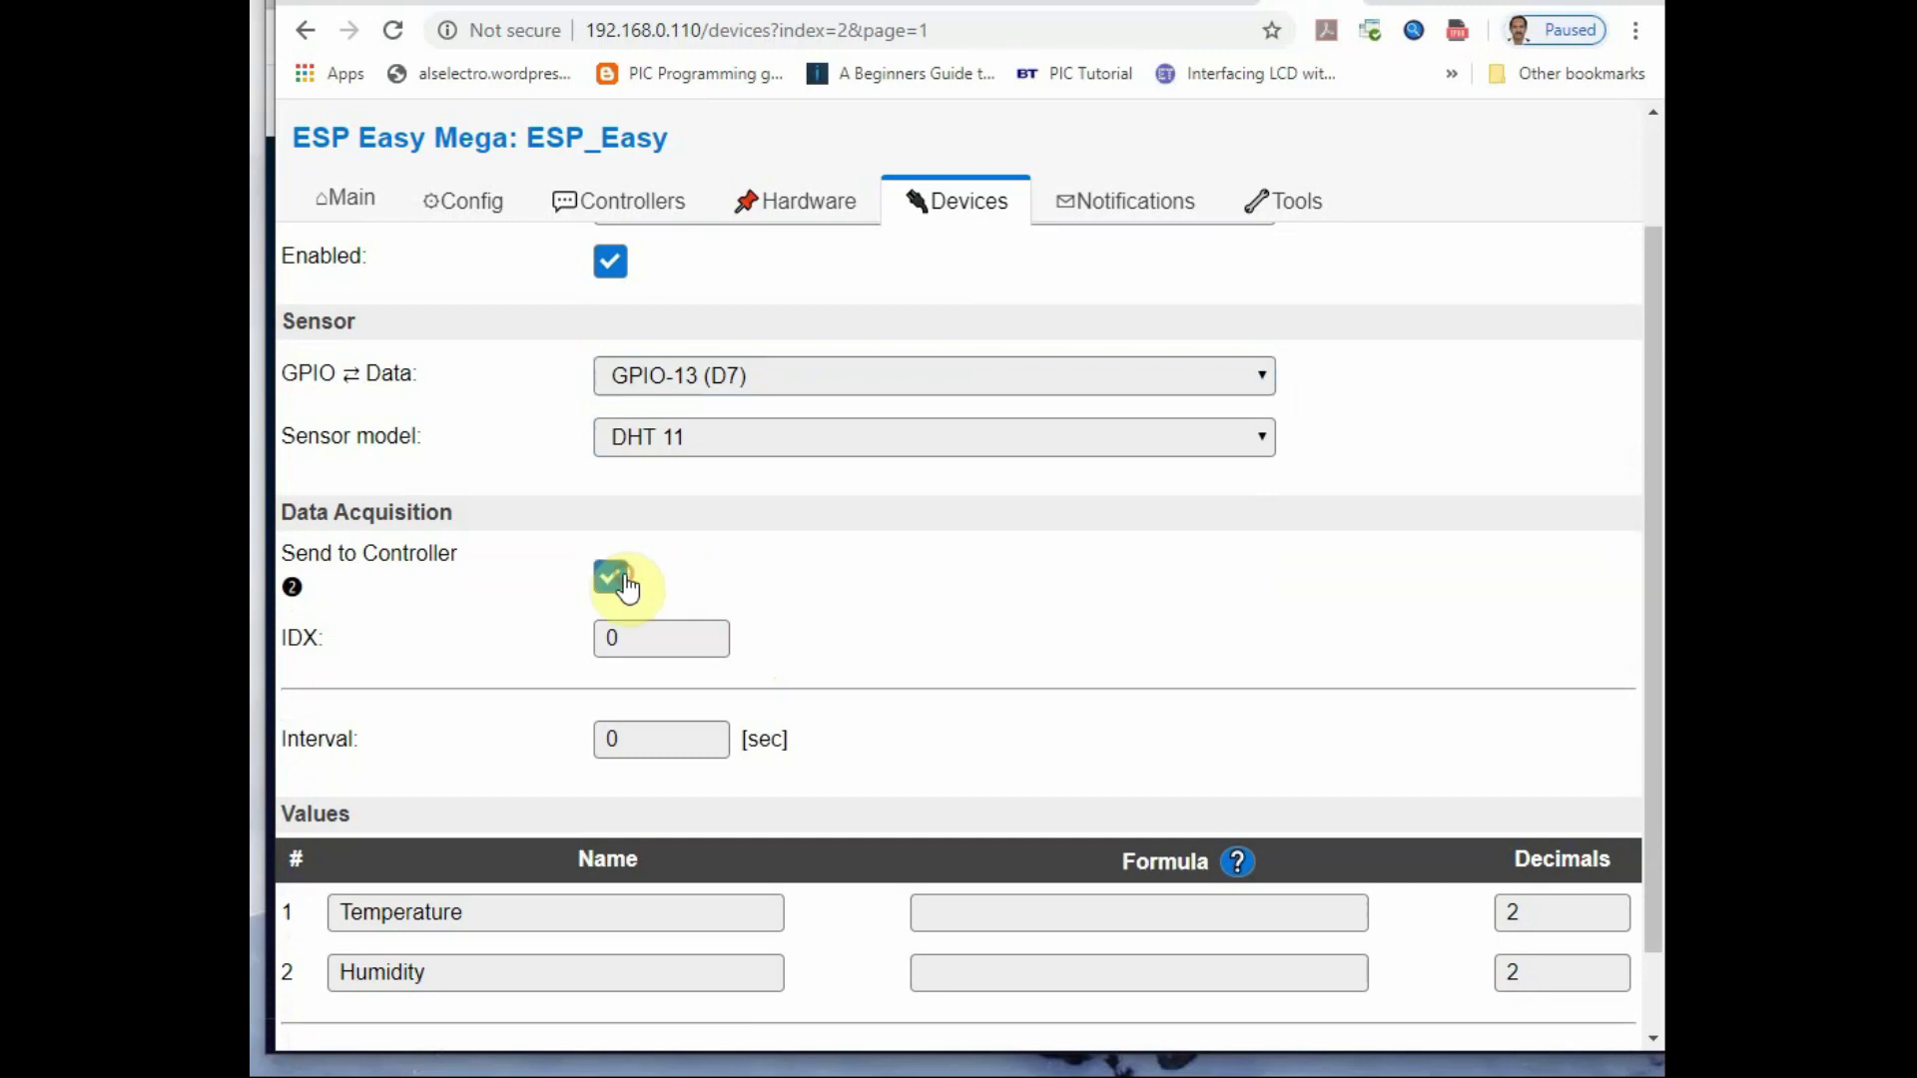
{"action": "left_click", "coordinate": [711, 635]}
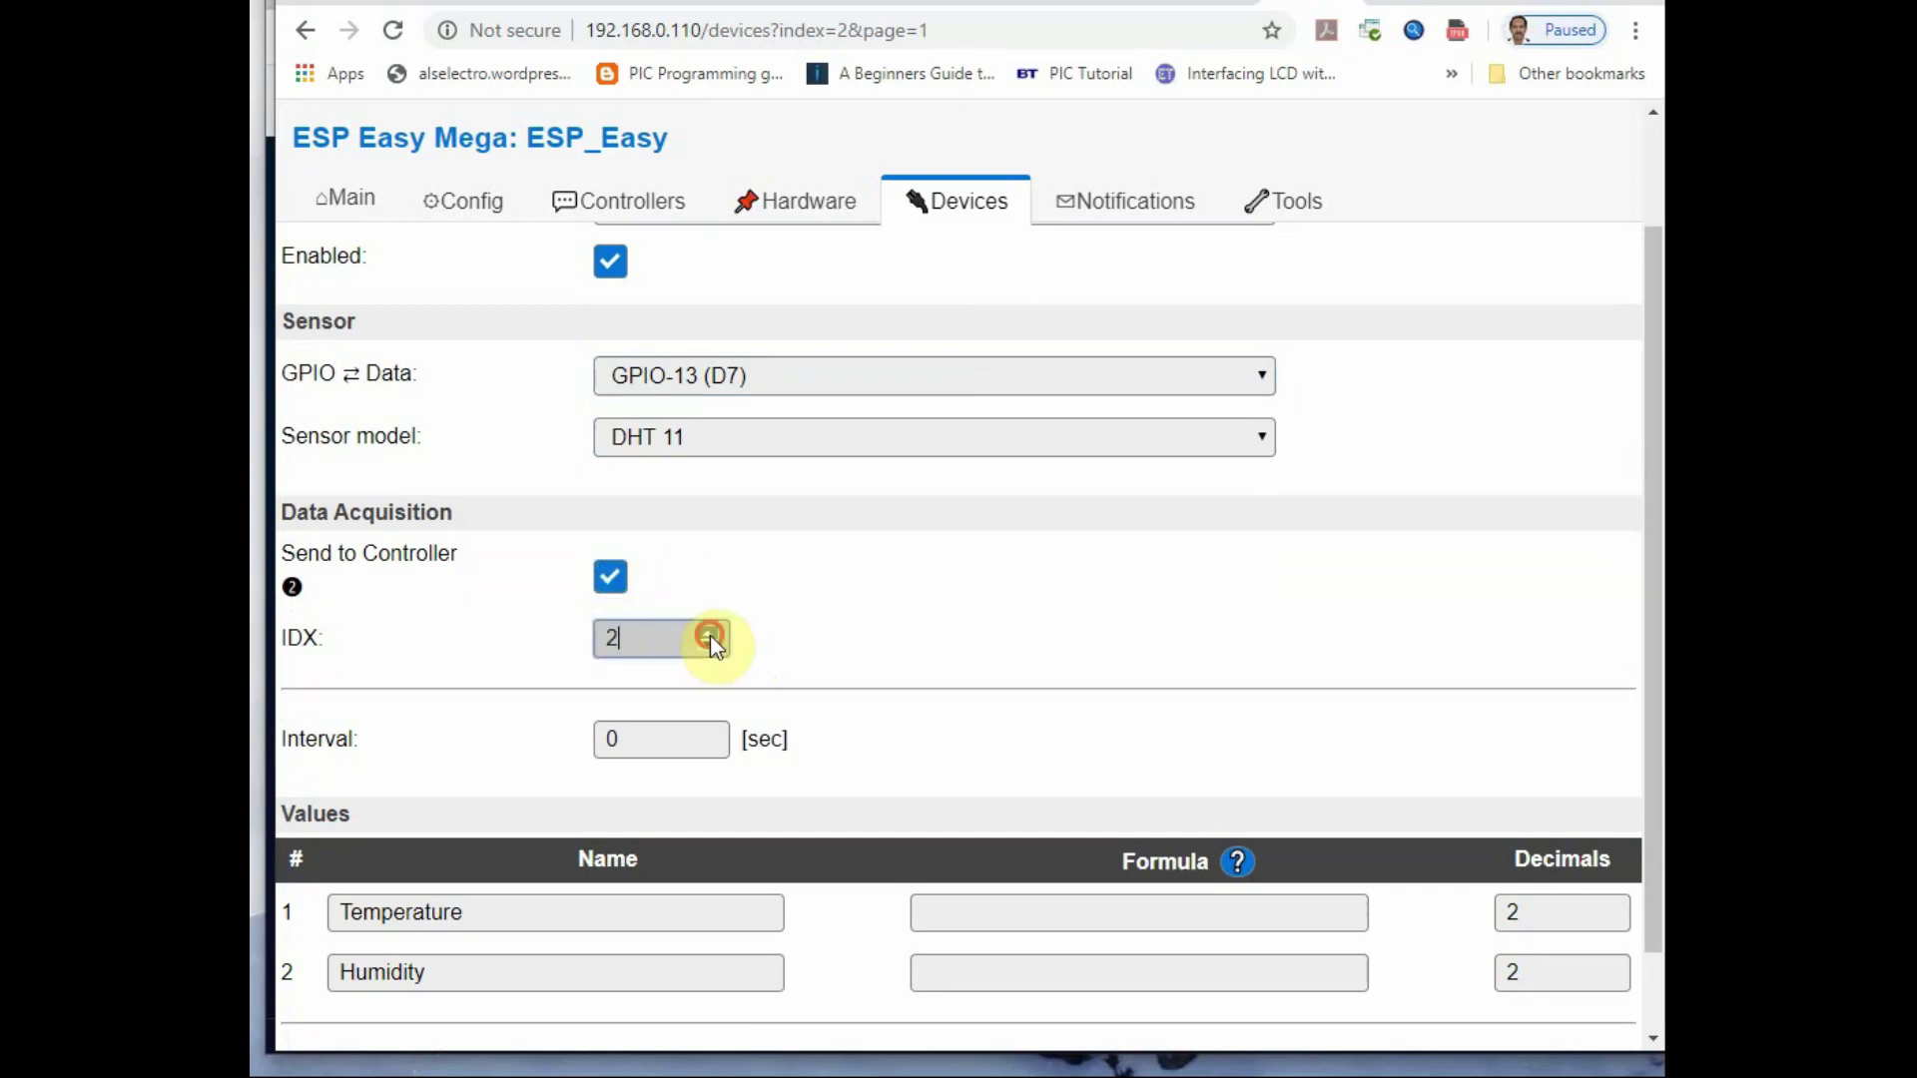
{"action": "left_click", "coordinate": [669, 641]}
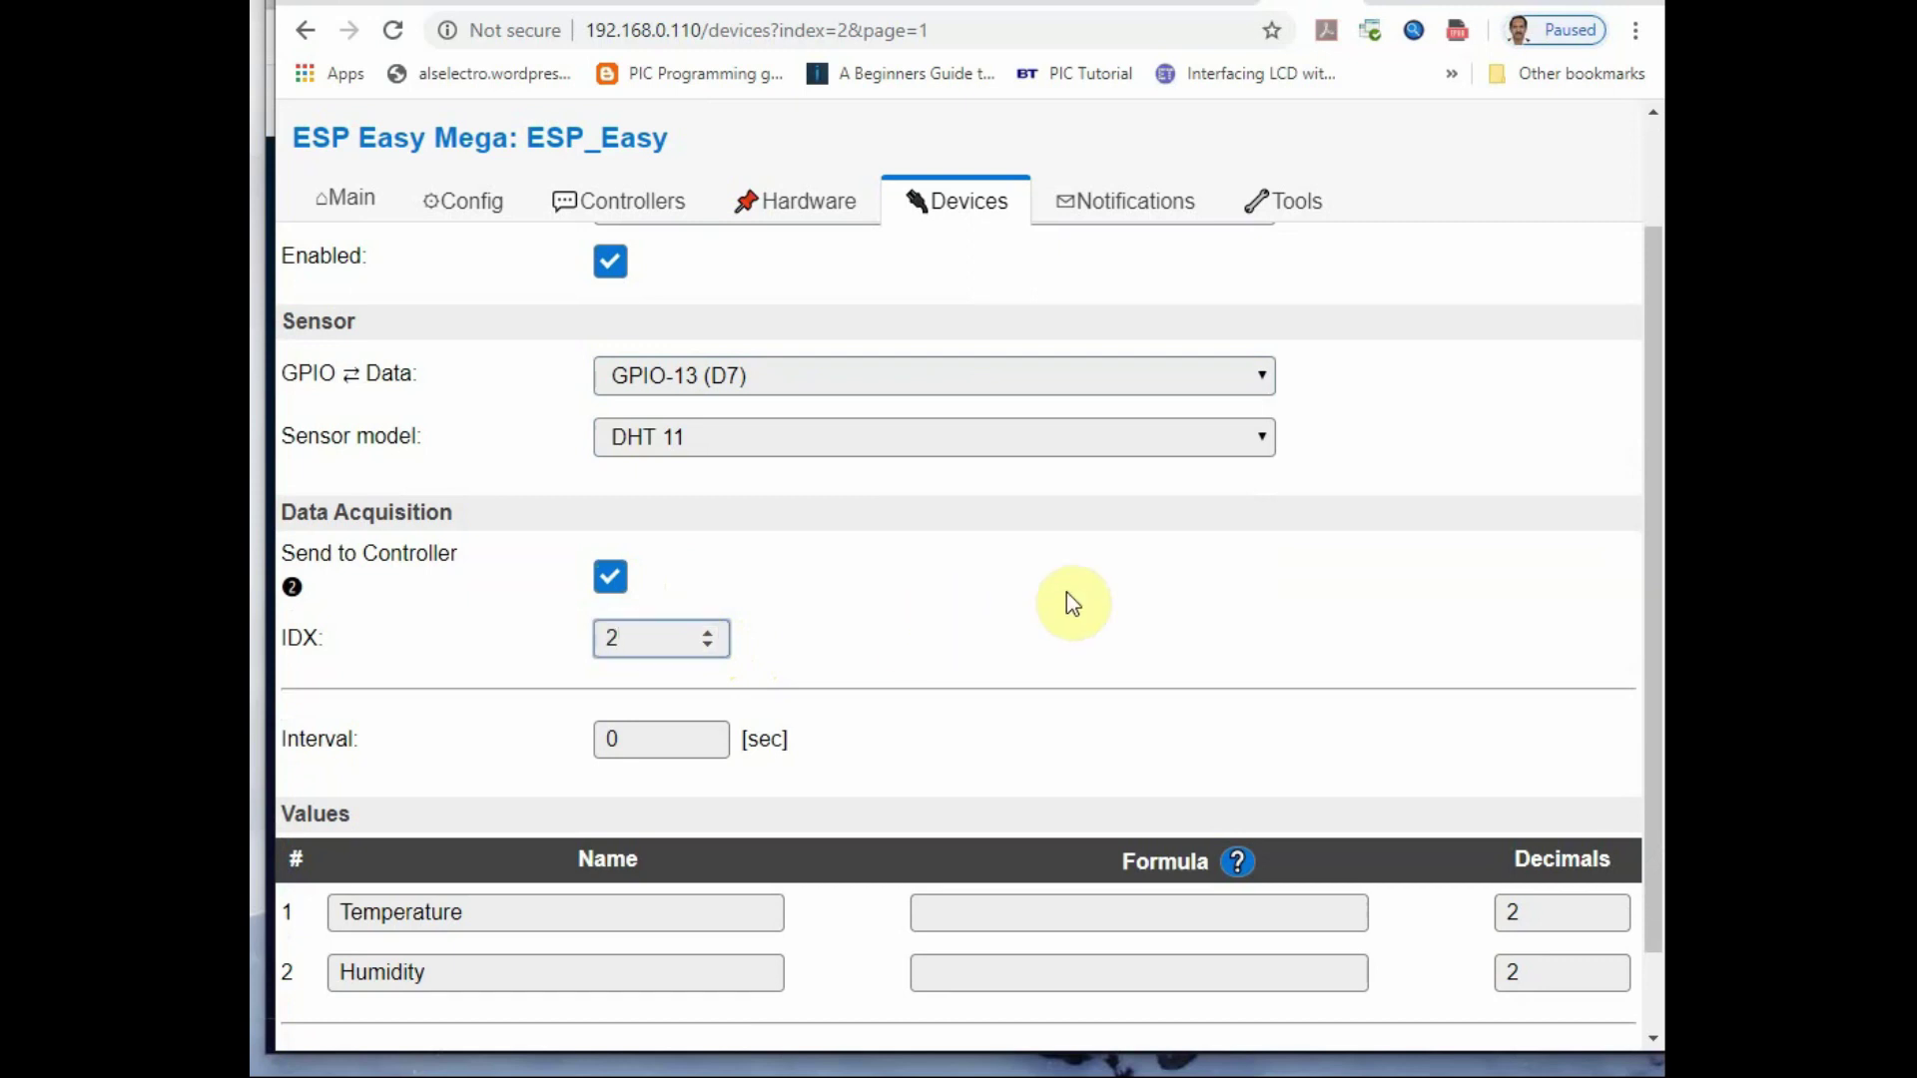
{"action": "scroll", "coordinate": [1066, 602], "scroll_direction": "down", "scroll_amount": 1}
{"action": "left_click", "coordinate": [1609, 822]}
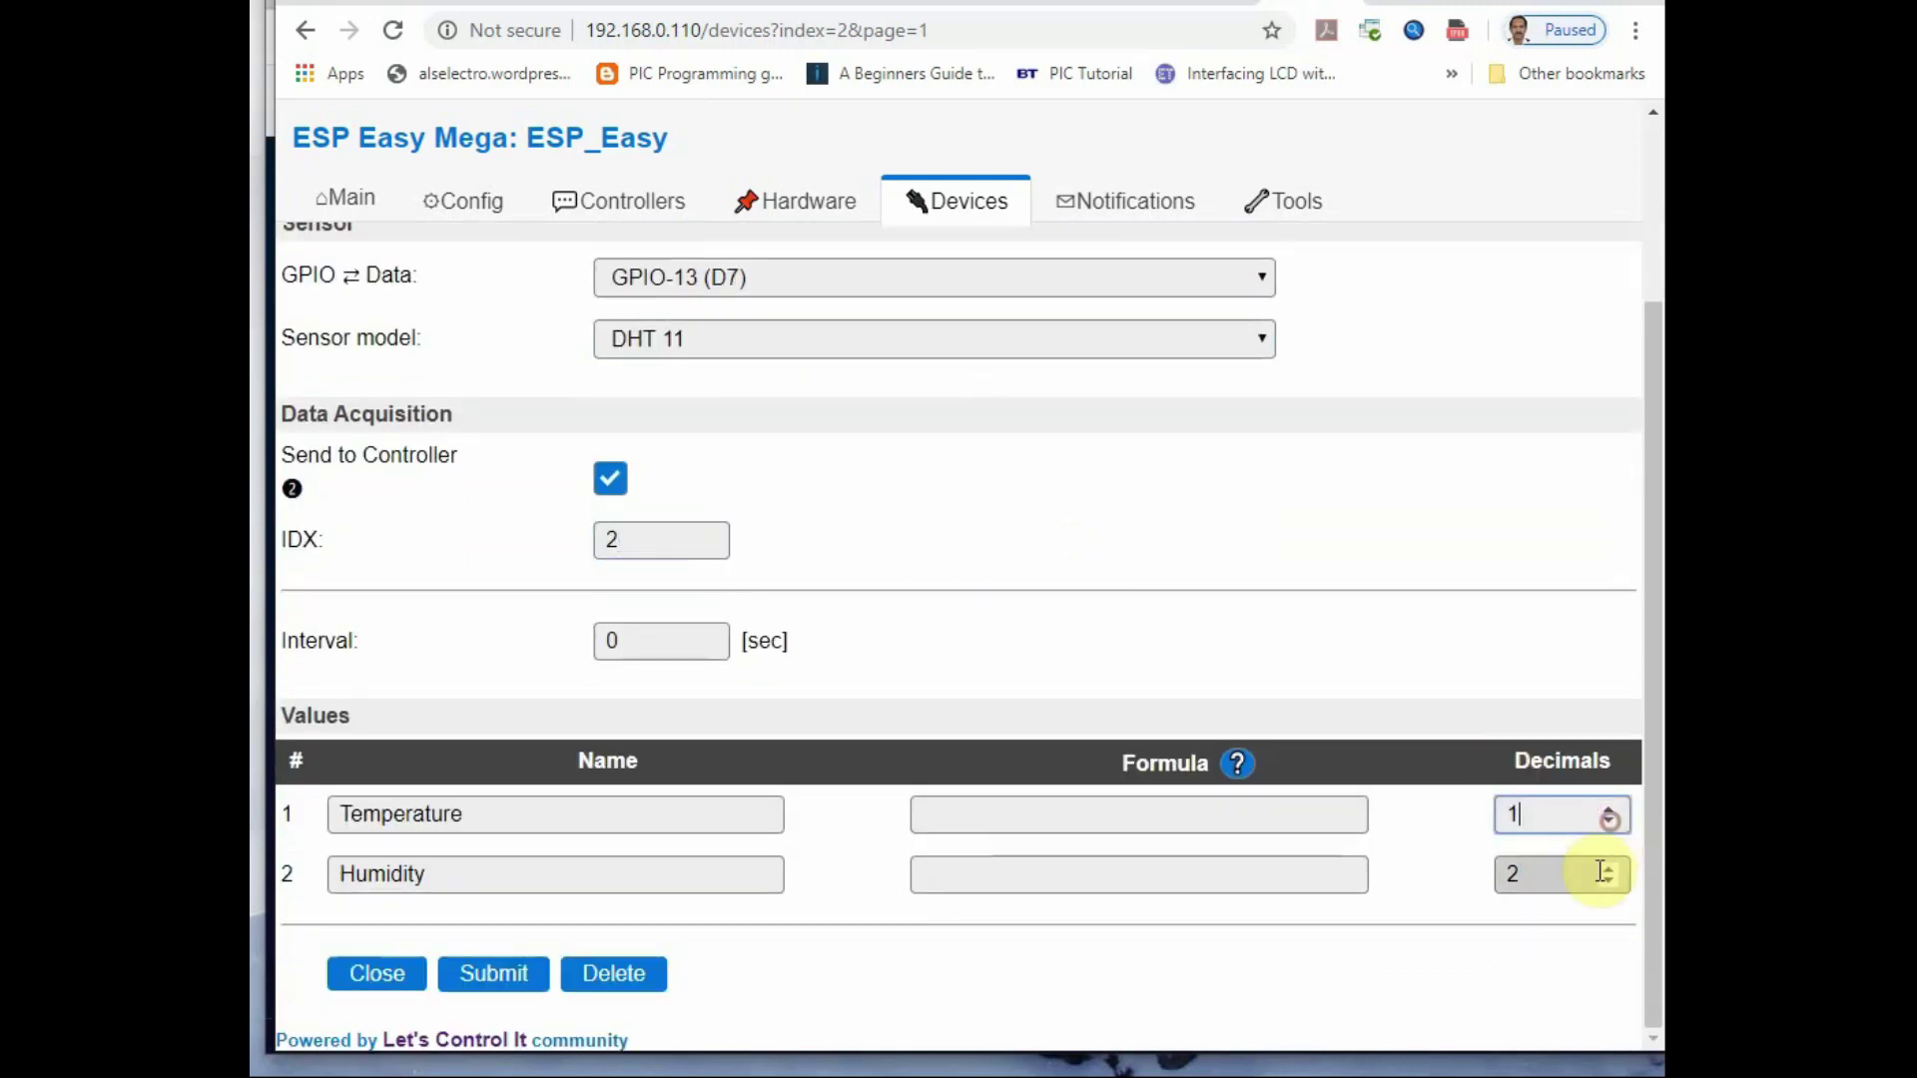
{"action": "left_click", "coordinate": [1609, 887]}
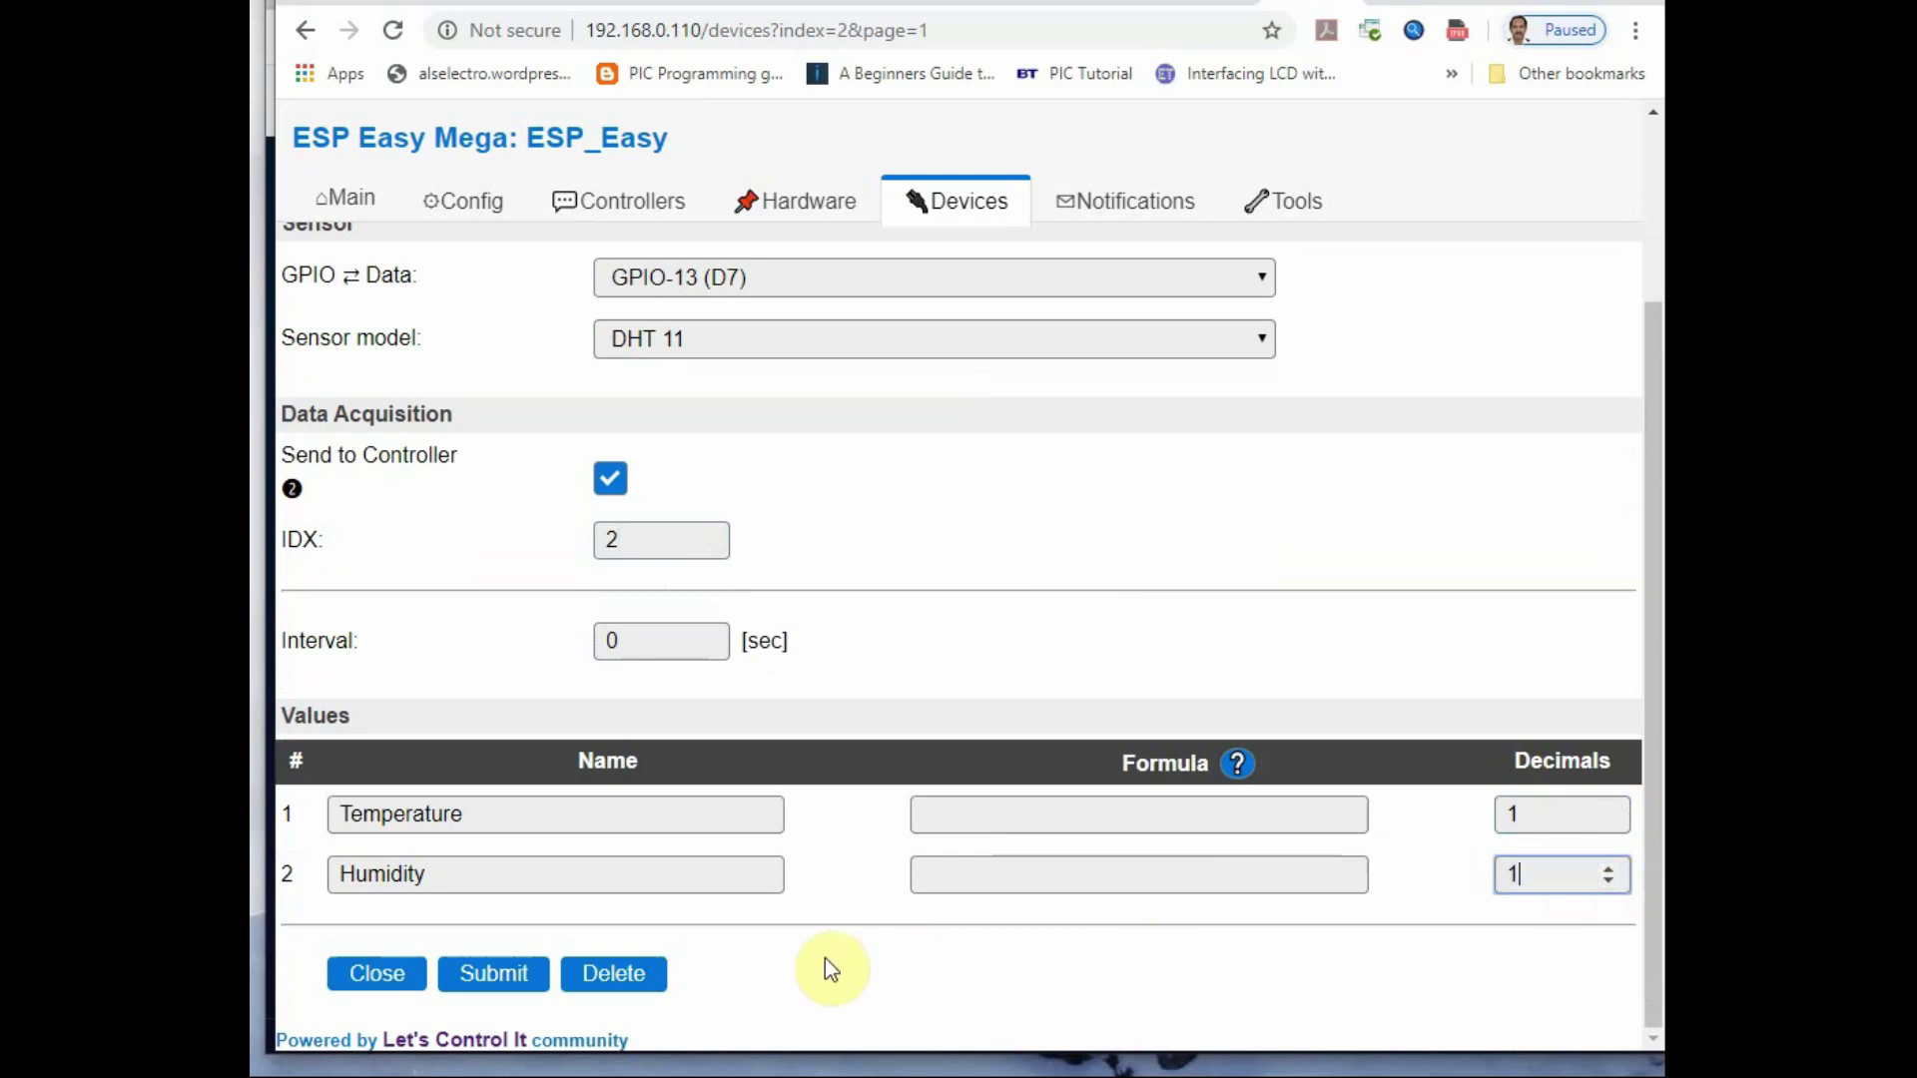
{"action": "left_click", "coordinate": [499, 973]}
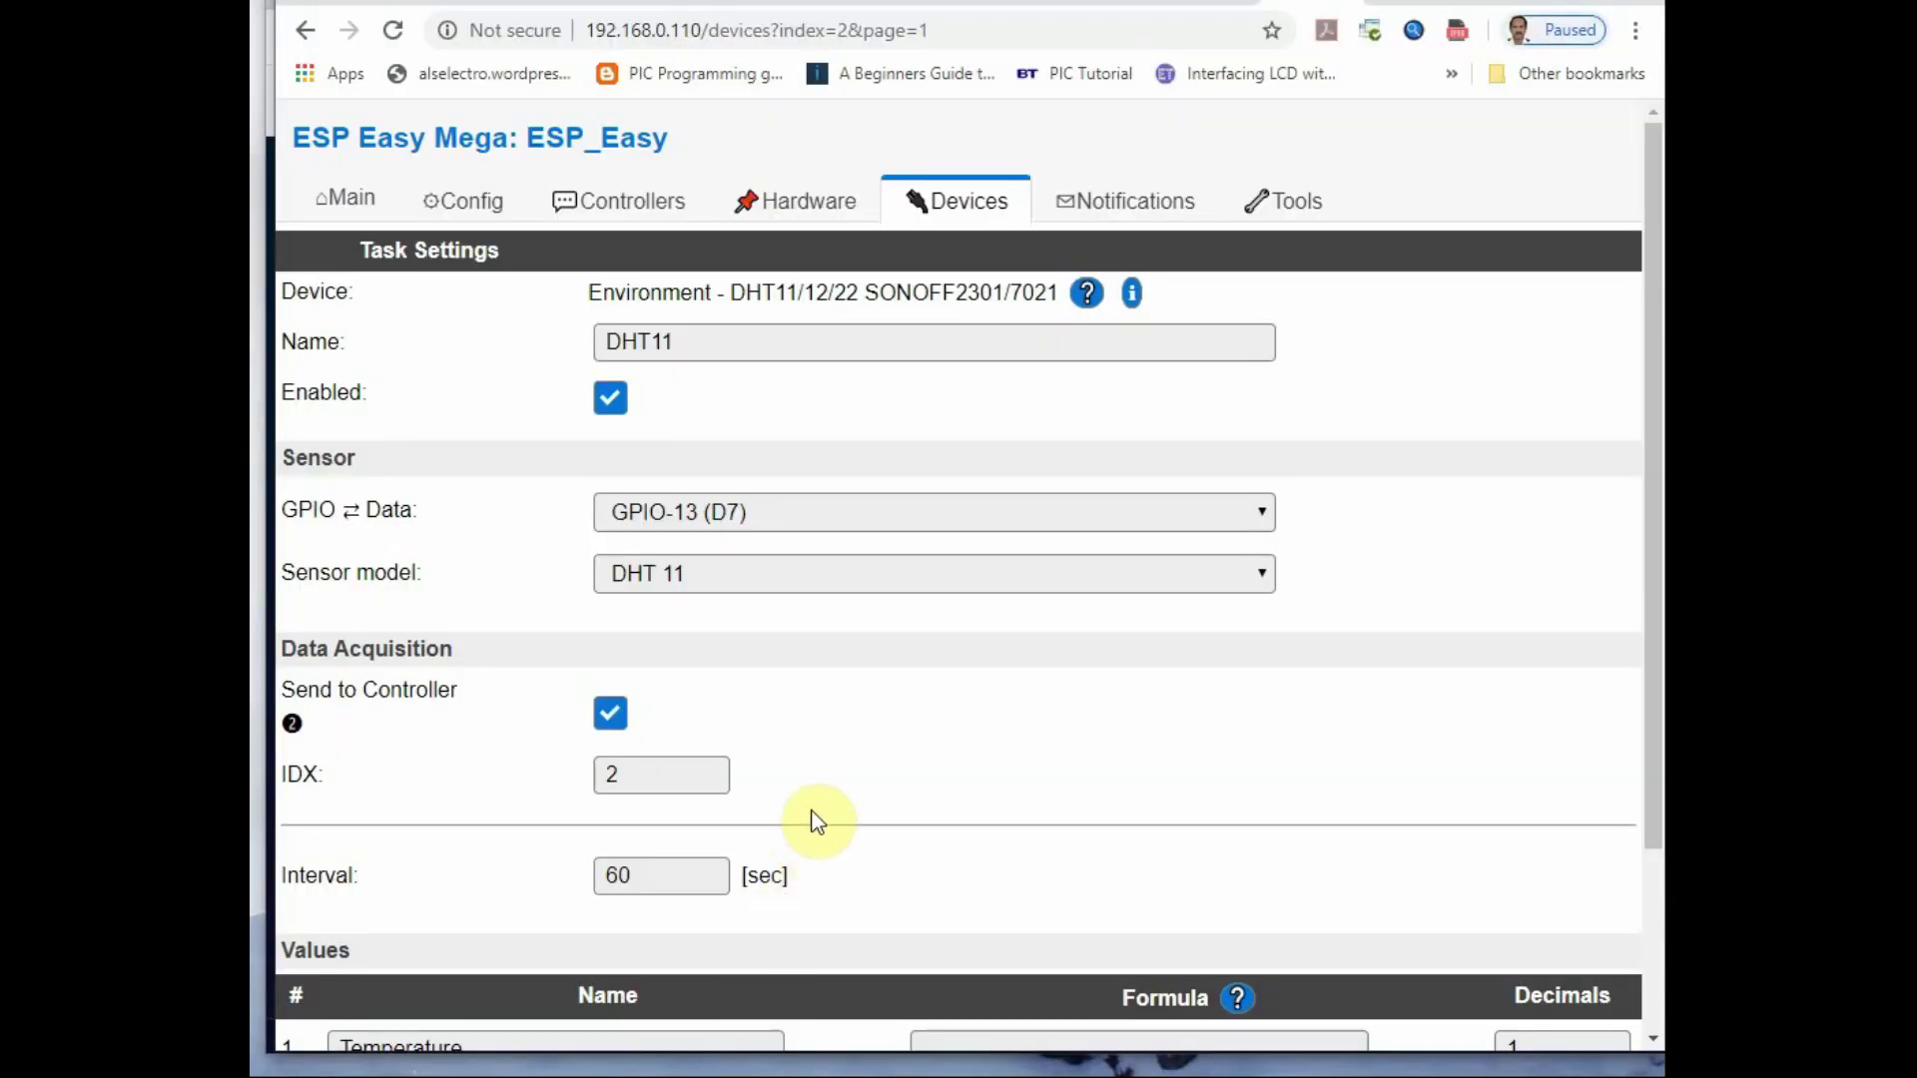
{"action": "scroll", "coordinate": [813, 814], "scroll_direction": "down", "scroll_amount": 1}
{"action": "scroll", "coordinate": [817, 817], "scroll_direction": "up", "scroll_amount": 1}
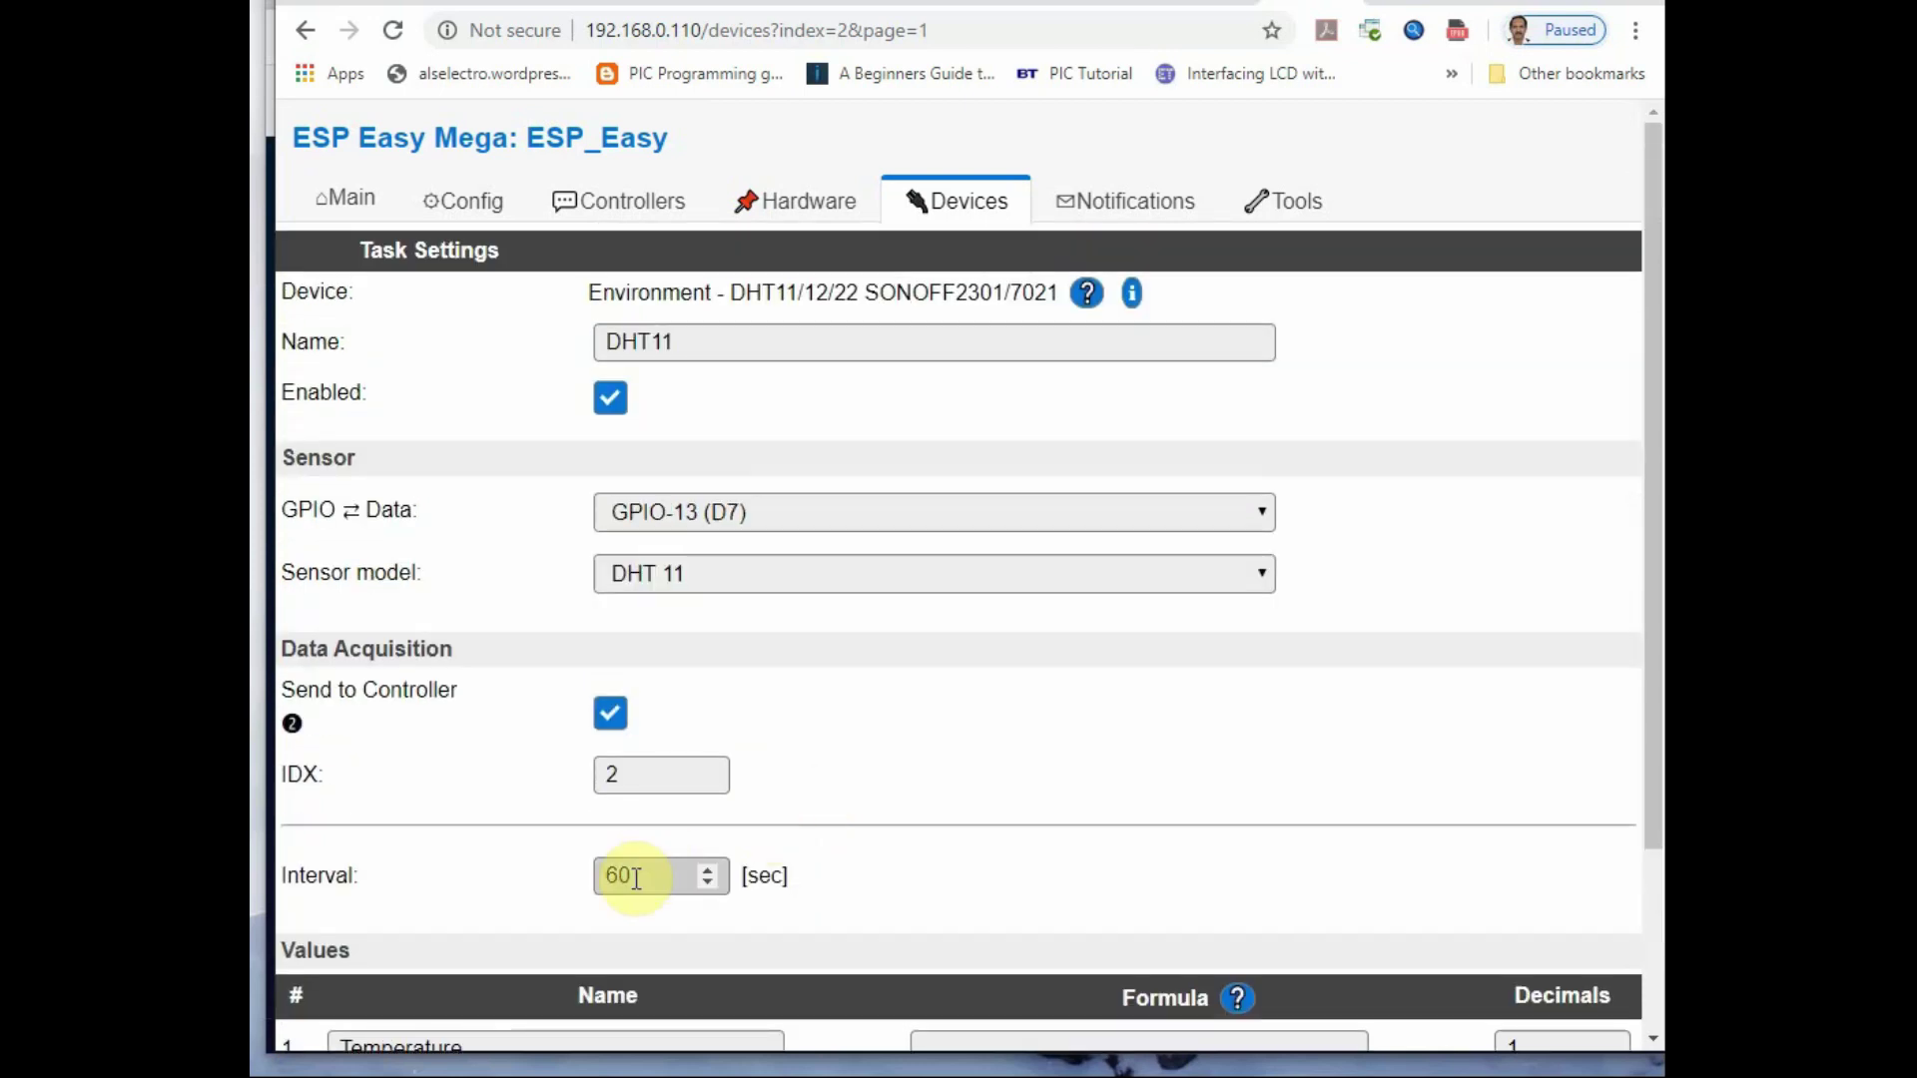
- Change the DHT11 task interval from 60 to 5 seconds and submit
{"action": "left_click_drag", "start_coordinate": [635, 878], "coordinate": [580, 883]}
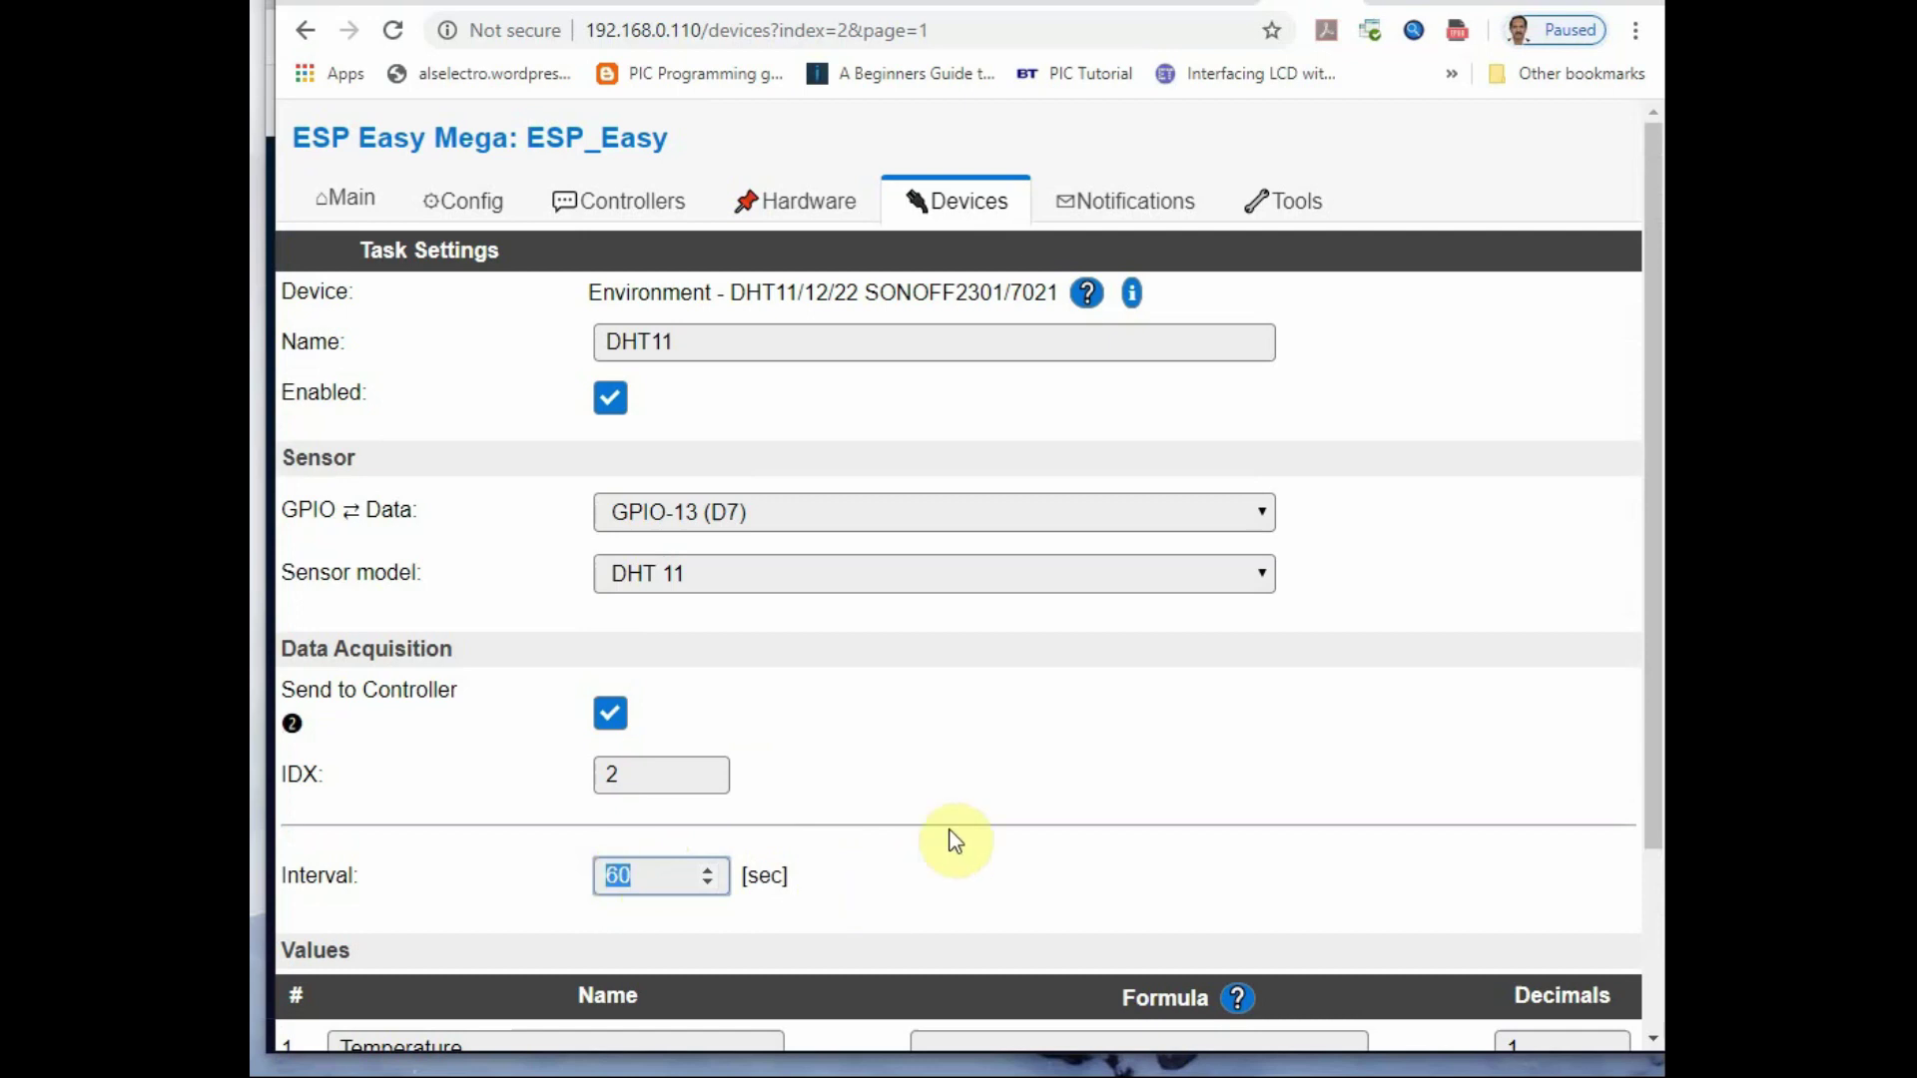
{"action": "type", "text": "5"}
{"action": "scroll", "coordinate": [1048, 777], "scroll_direction": "down", "scroll_amount": 1}
{"action": "scroll", "coordinate": [1044, 775], "scroll_direction": "down", "scroll_amount": 1}
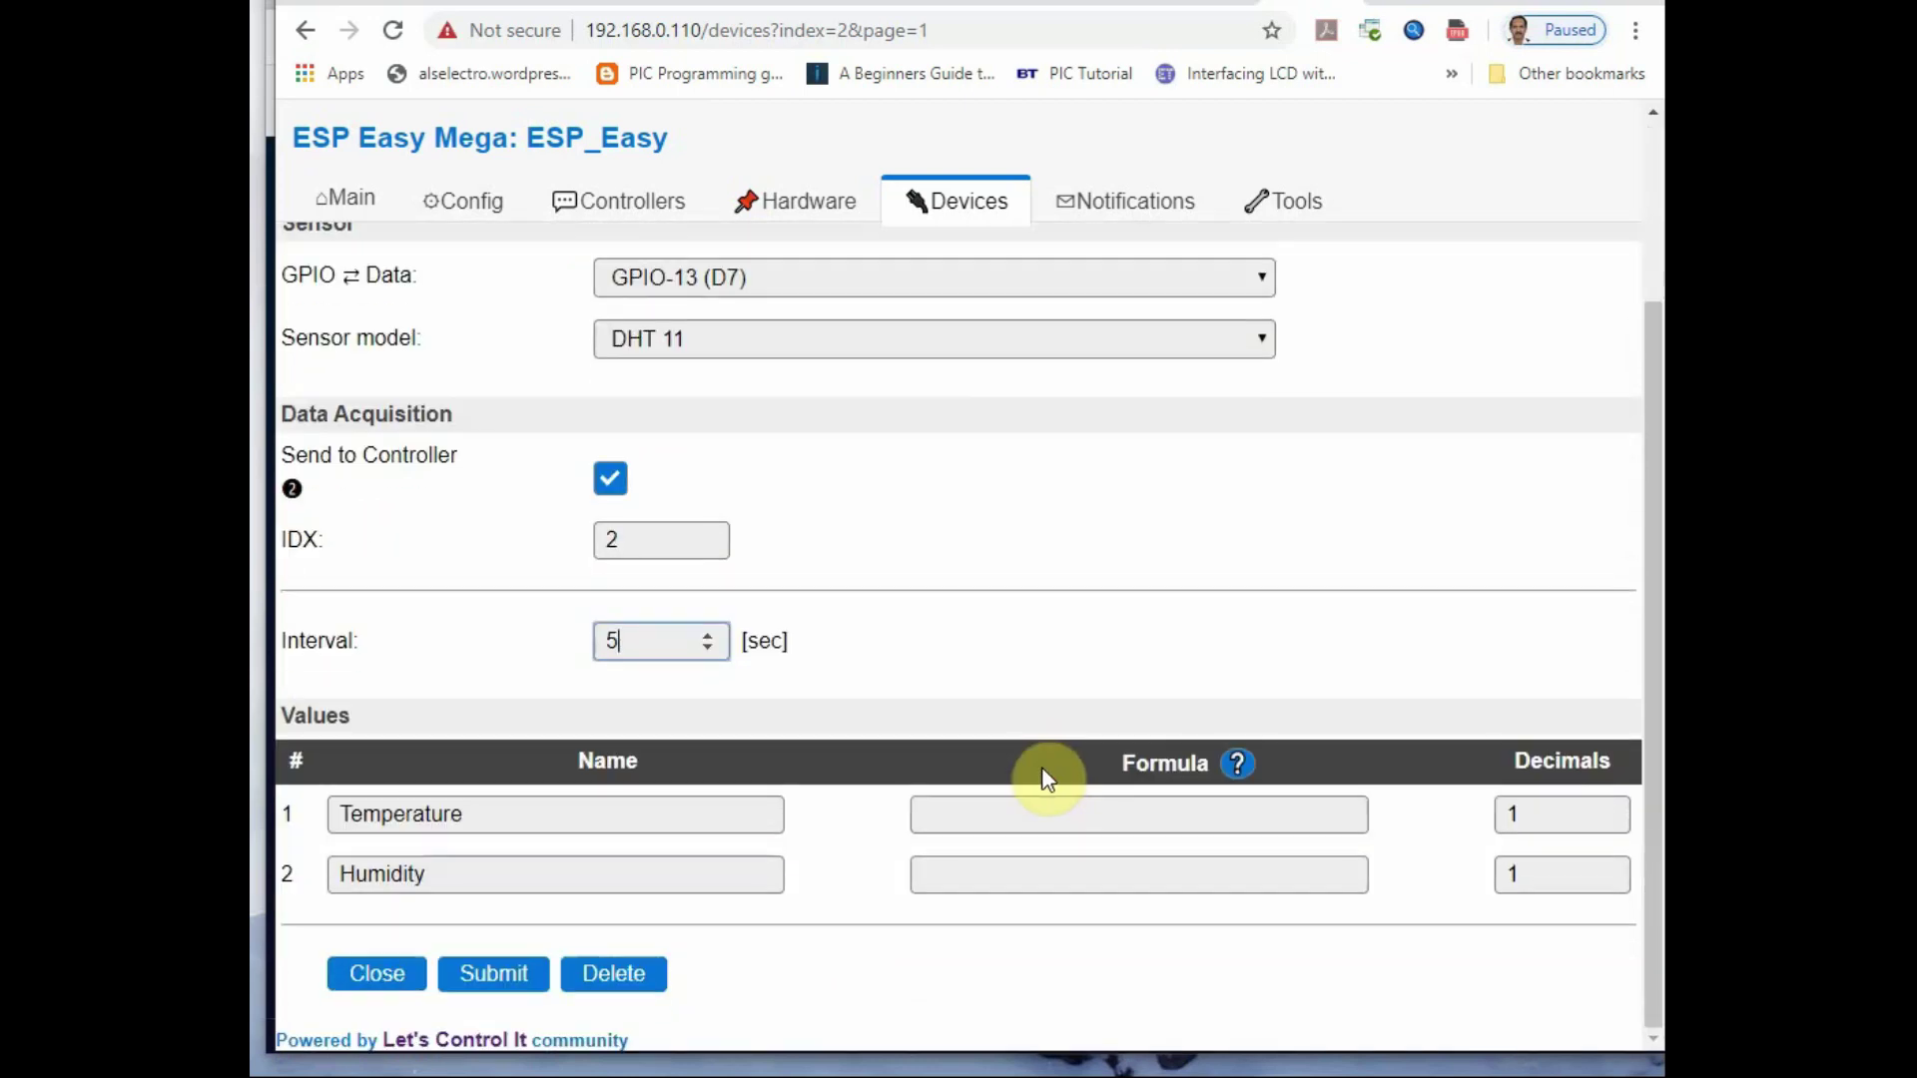
{"action": "left_click", "coordinate": [497, 975]}
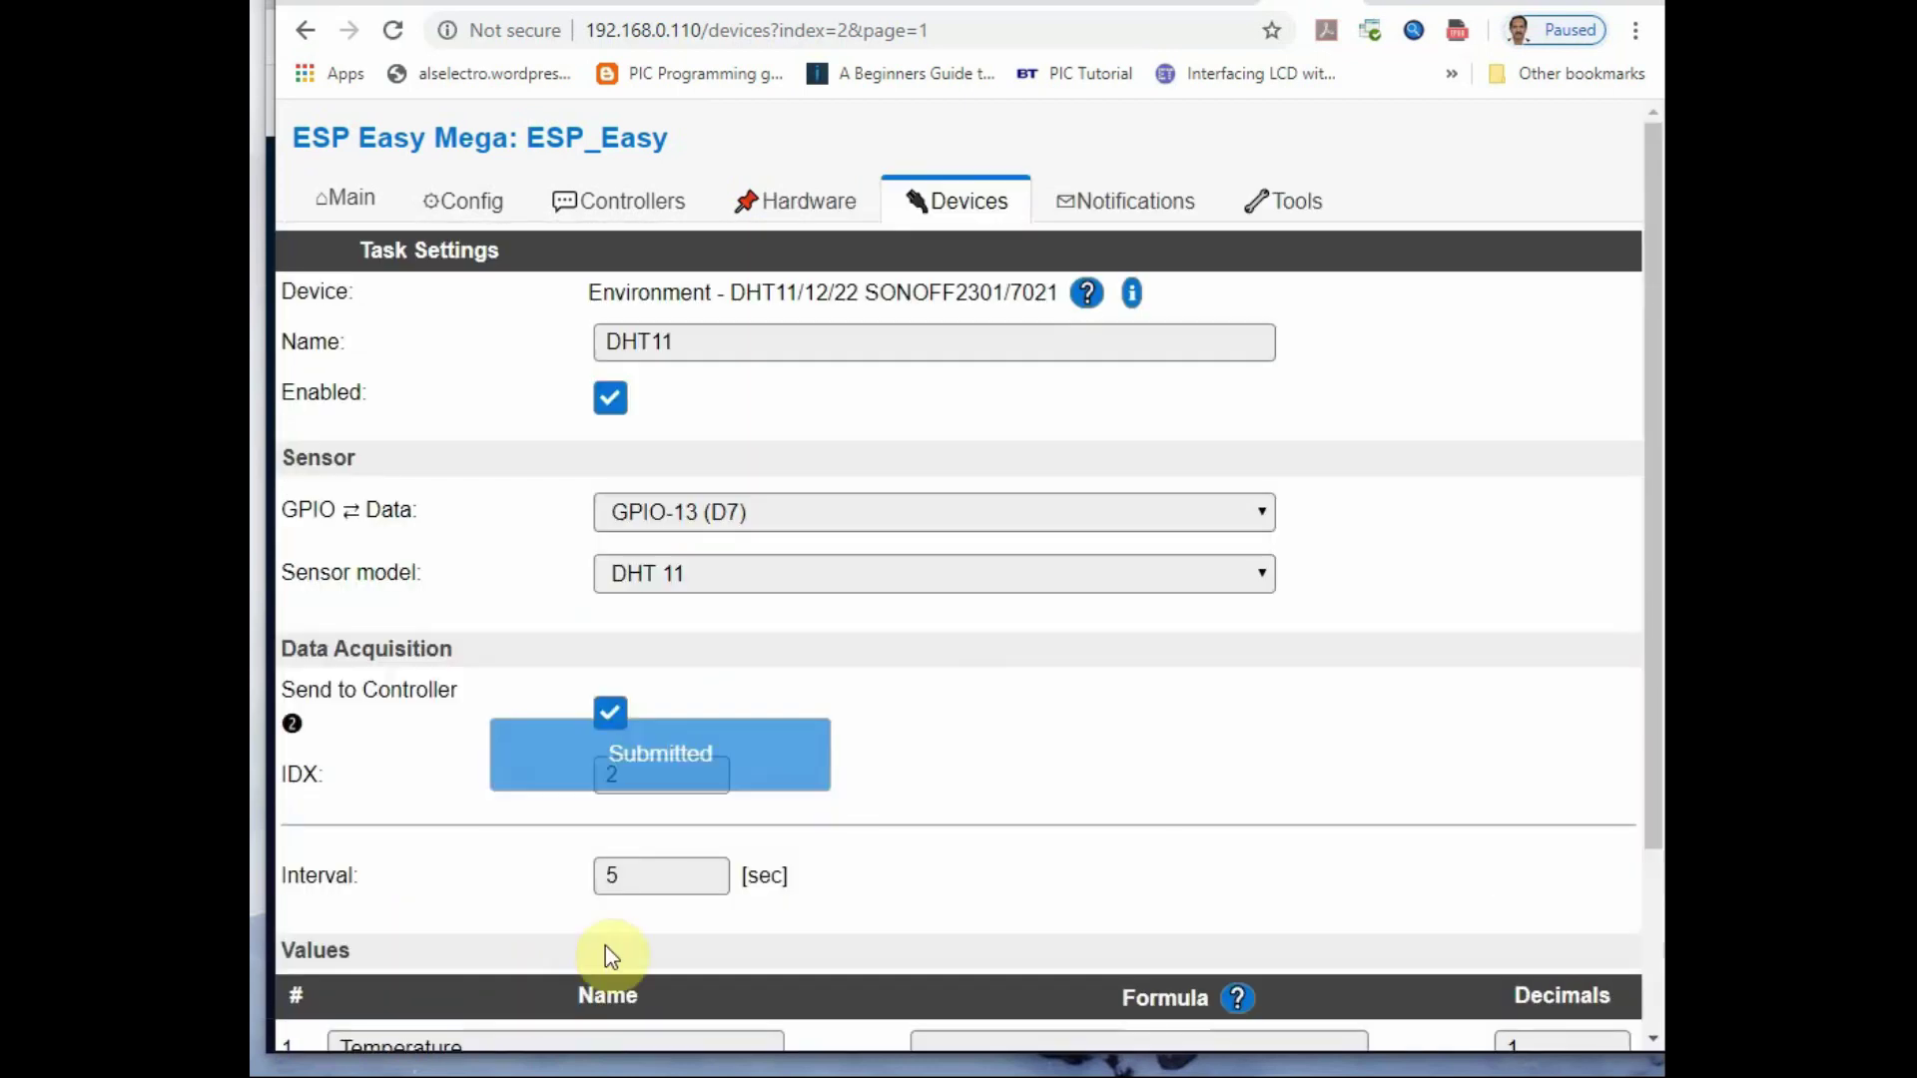